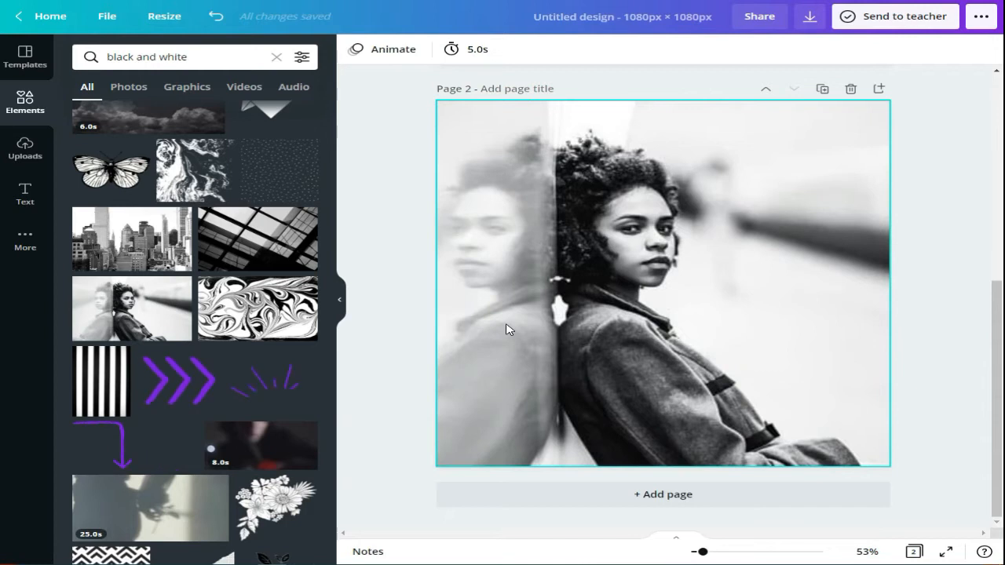
Step: Flip the black-and-white background photo on page 2 horizontally
click(549, 298)
click(604, 48)
click(630, 82)
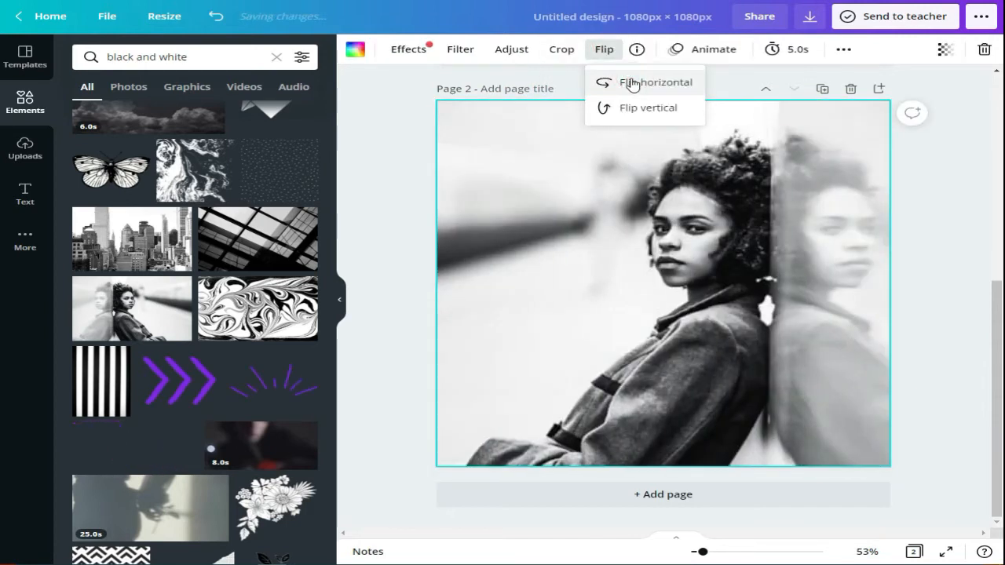
click(905, 166)
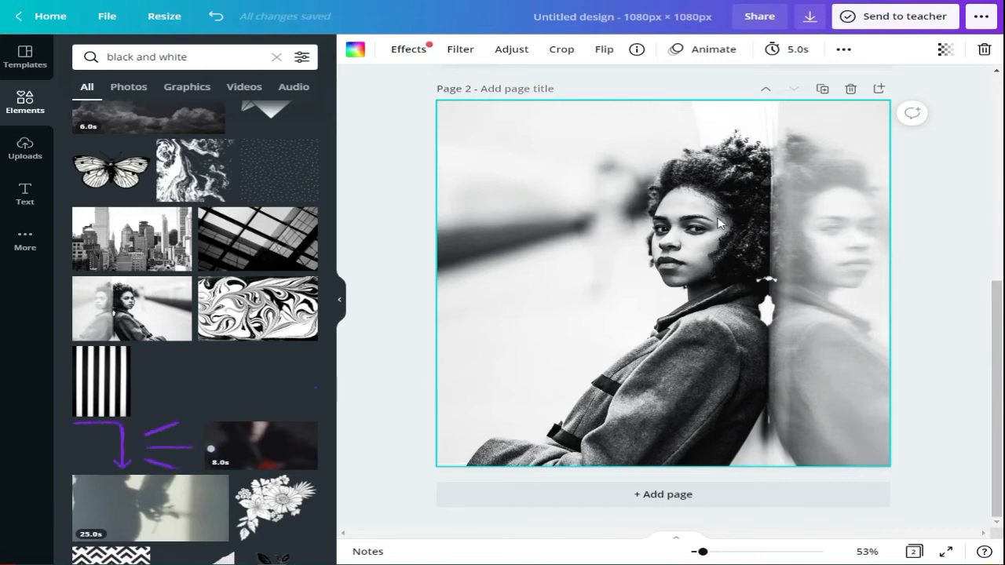
Step: Replace the element search with shapes and add the plain square to page 2
click(124, 57)
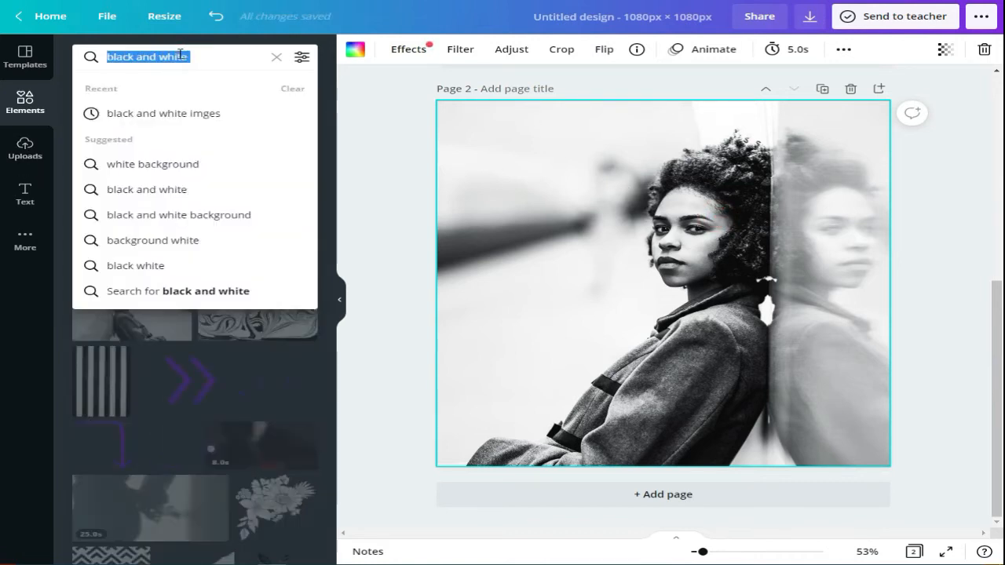
key(BackSpace)
click(222, 270)
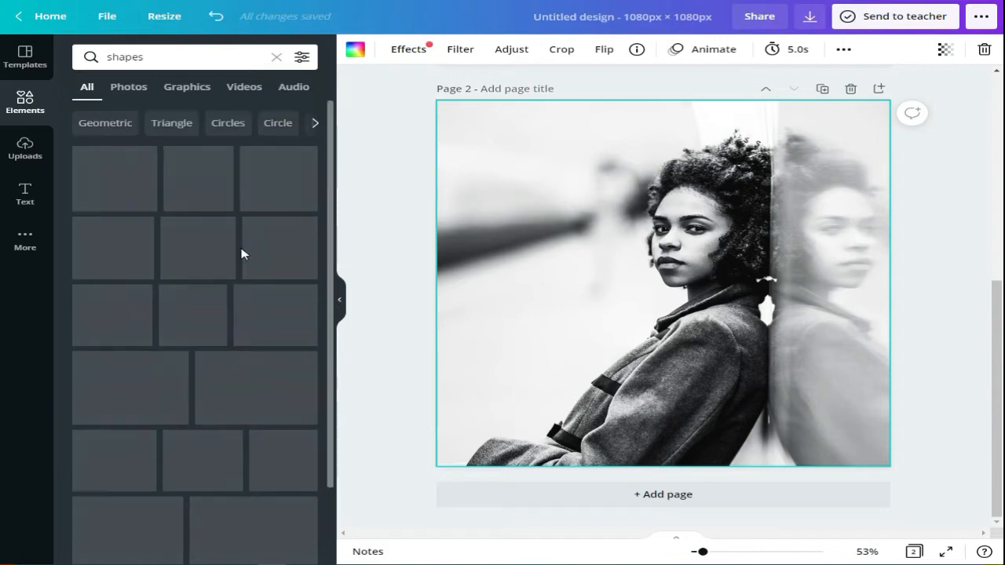
click(174, 187)
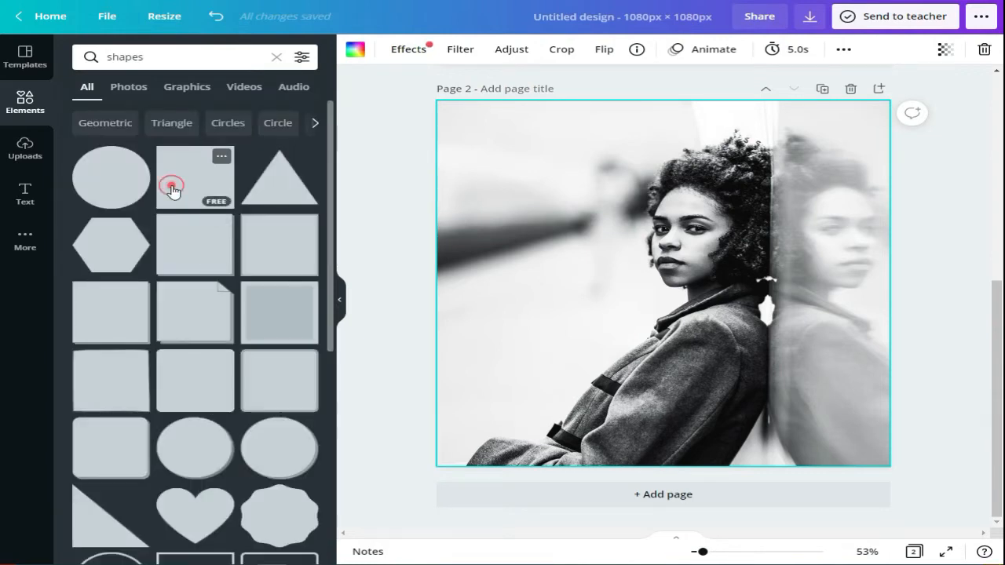
Step: Move and stretch the square so it covers roughly the left two-thirds of the page at full height
drag(740, 233, 658, 171)
drag(560, 283, 561, 469)
drag(685, 284, 736, 284)
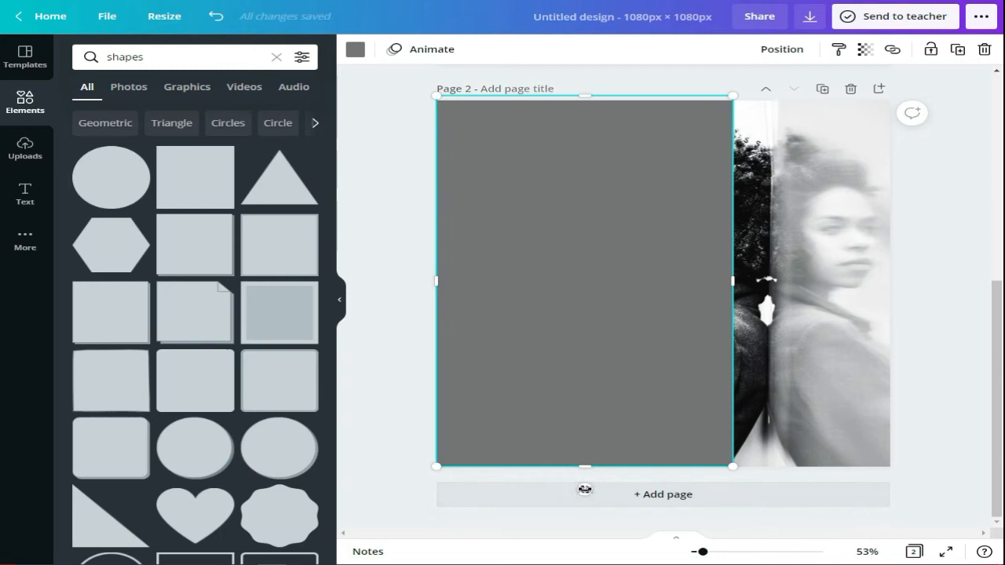
drag(584, 490, 584, 491)
drag(438, 468, 422, 485)
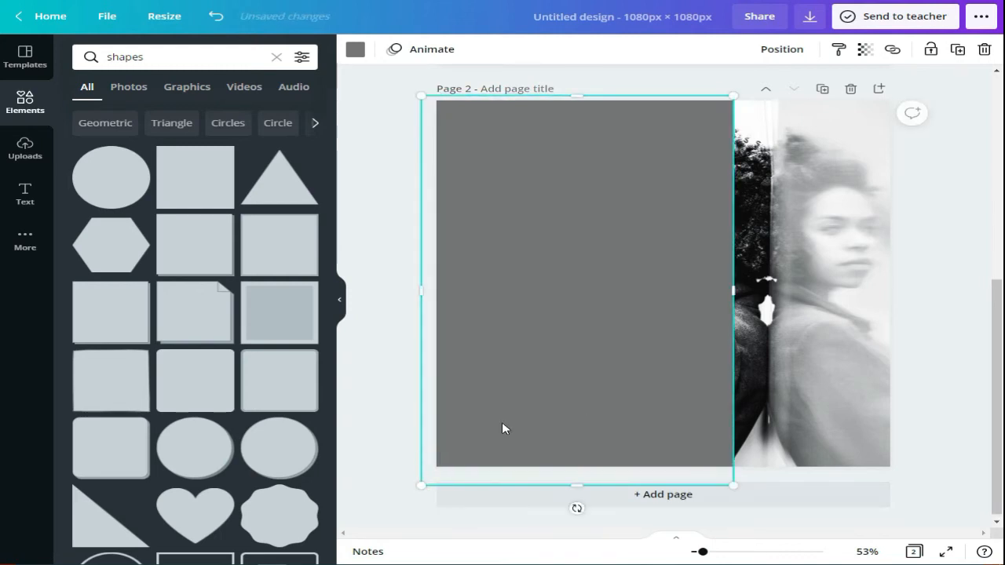
drag(642, 320, 631, 316)
Step: Fill the rectangle with black from the default colors
click(355, 51)
click(253, 251)
click(90, 308)
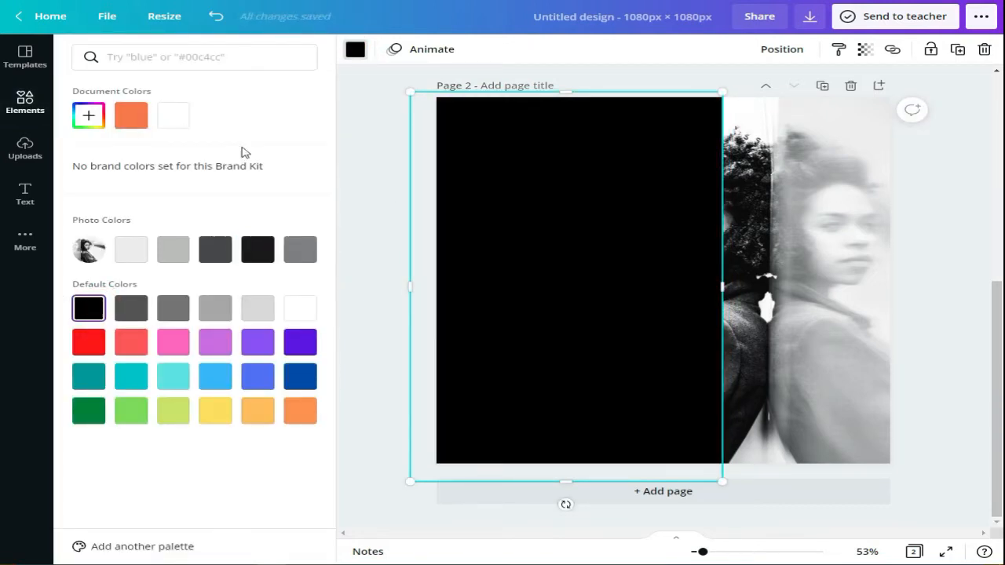
Step: Duplicate the black rectangle and move the copy over the right part of the page
right_click(535, 175)
click(571, 193)
key(ctrl+v)
drag(558, 243, 797, 233)
Step: Recolor the right-hand rectangle with the orange document color and send it backward behind the black one
right_click(797, 233)
click(225, 118)
click(131, 115)
right_click(789, 238)
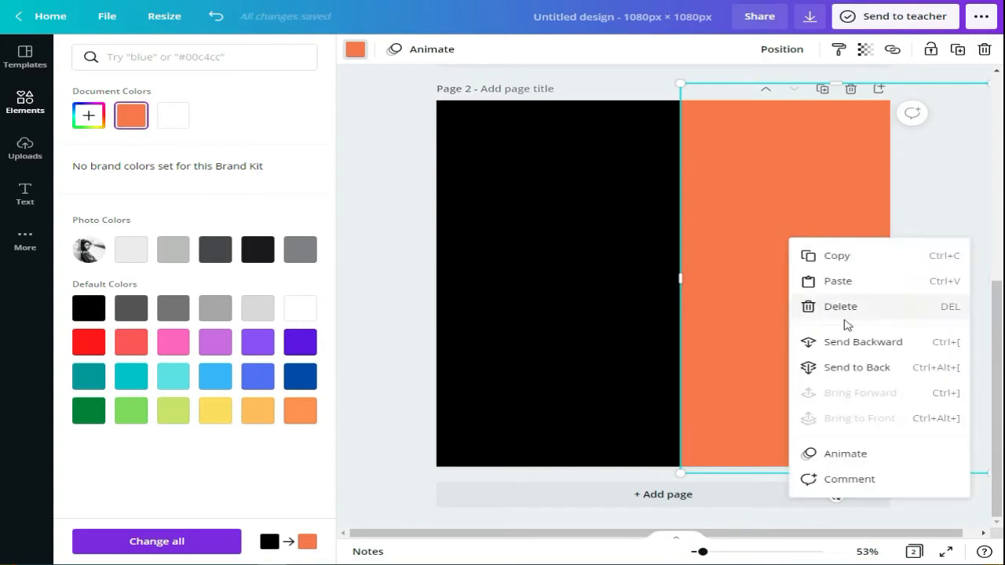
click(864, 343)
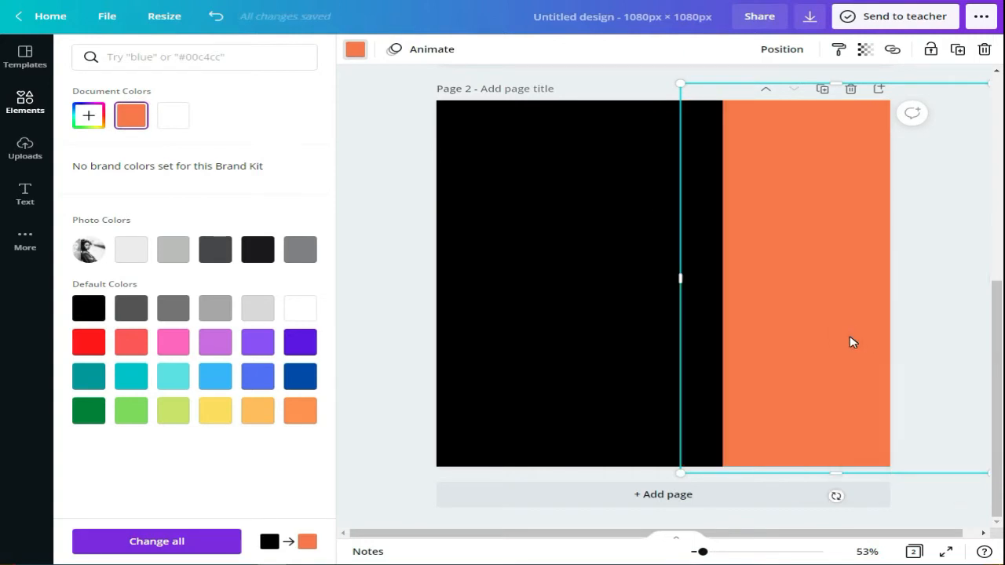
Step: Nudge the black rectangle sideways to fine-tune where its right edge meets the orange area
click(605, 315)
drag(582, 307, 577, 307)
click(982, 324)
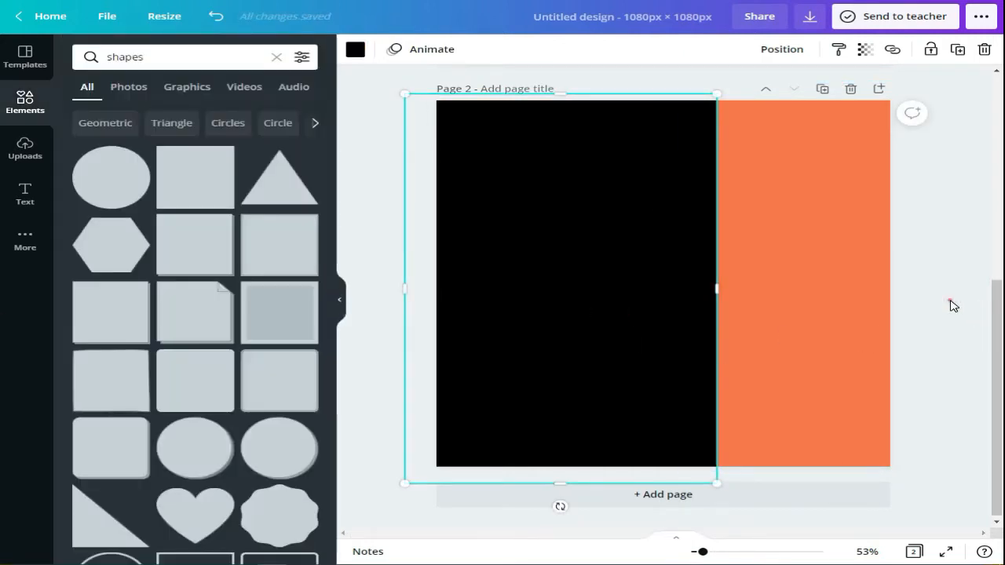
click(951, 302)
click(652, 291)
drag(652, 291, 656, 291)
click(928, 302)
Step: Set the orange rectangle's transparency to 81
click(930, 303)
click(864, 50)
drag(809, 88, 794, 96)
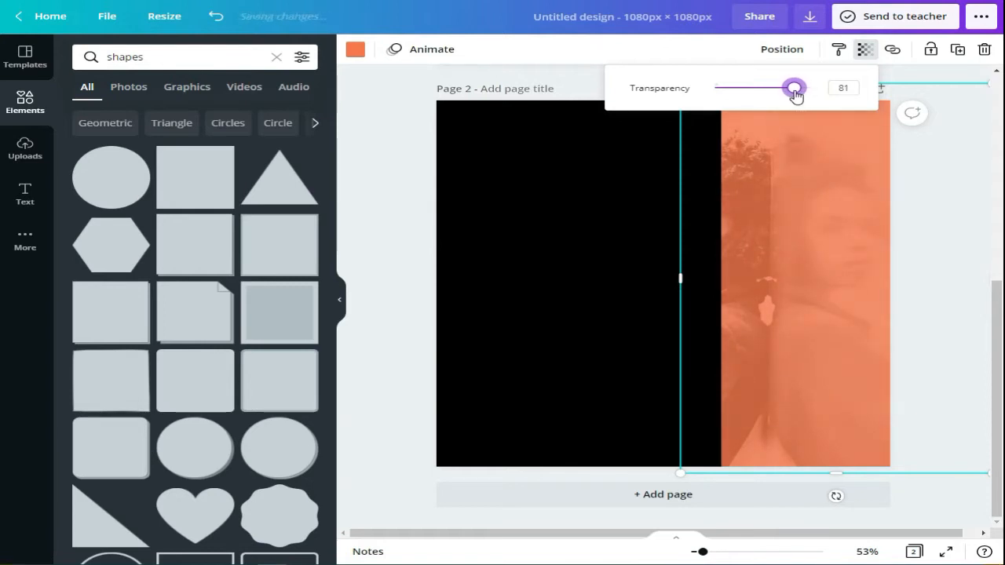
Step: Set the black rectangle's transparency to 92
click(593, 284)
click(864, 49)
drag(816, 88, 806, 96)
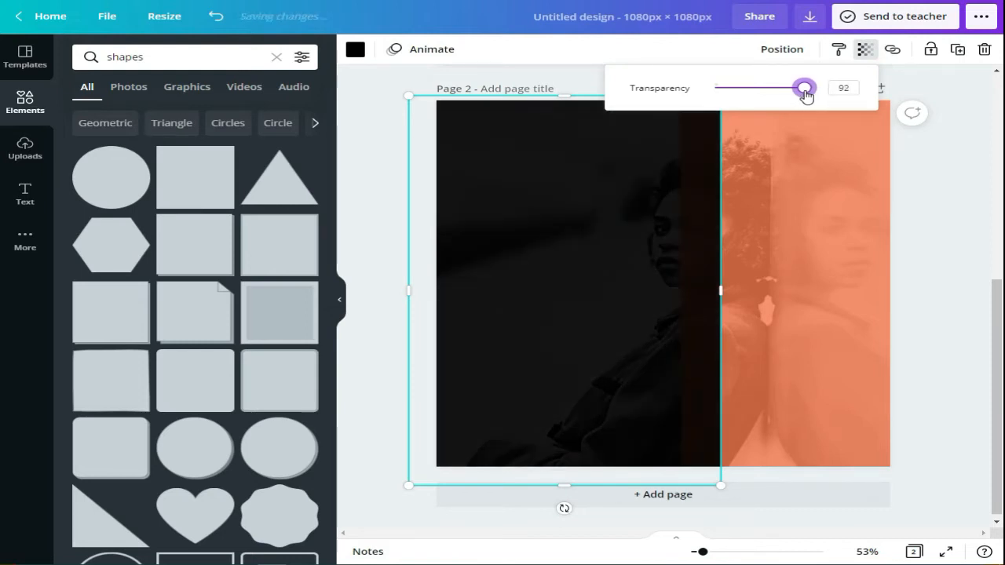
click(960, 209)
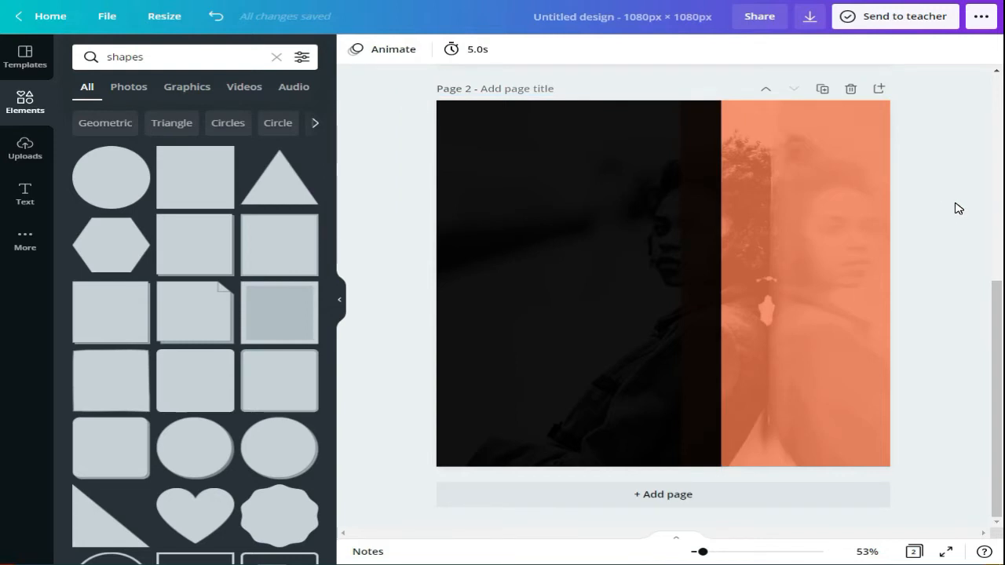
Step: Replace the element search with frames and add the circular frame to the page
scroll(141, 264, down, 3)
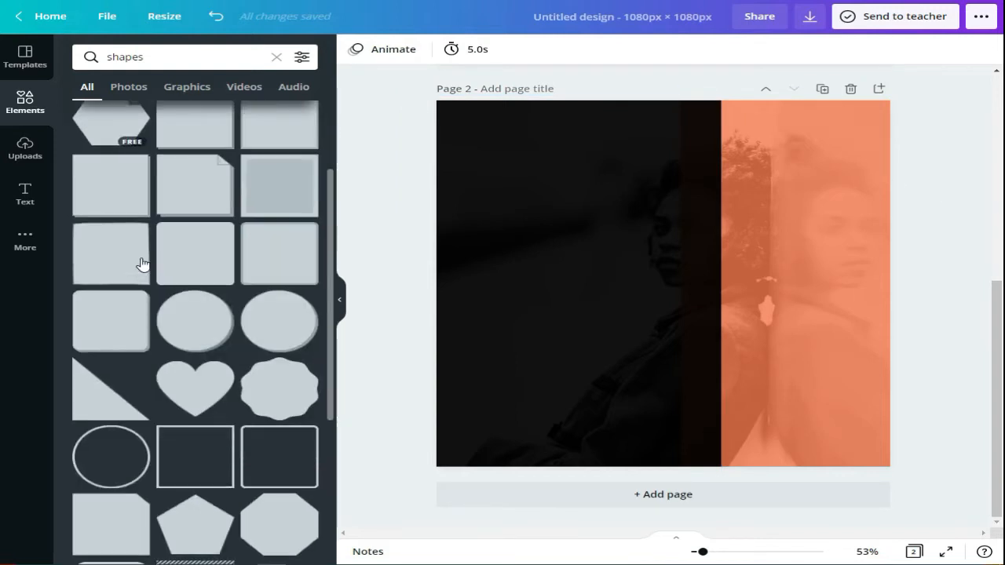
click(180, 60)
key(BackSpace)
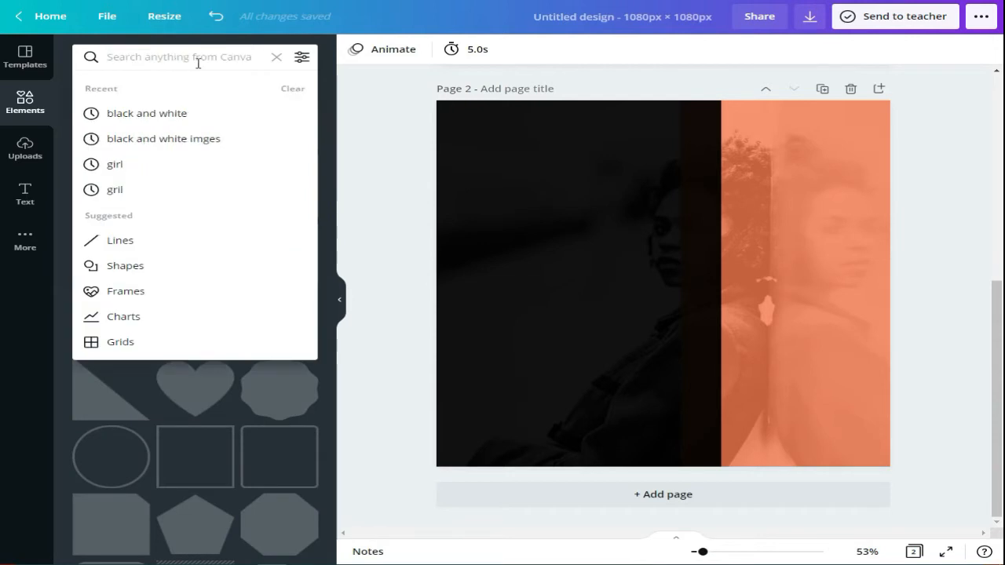
click(149, 291)
click(94, 183)
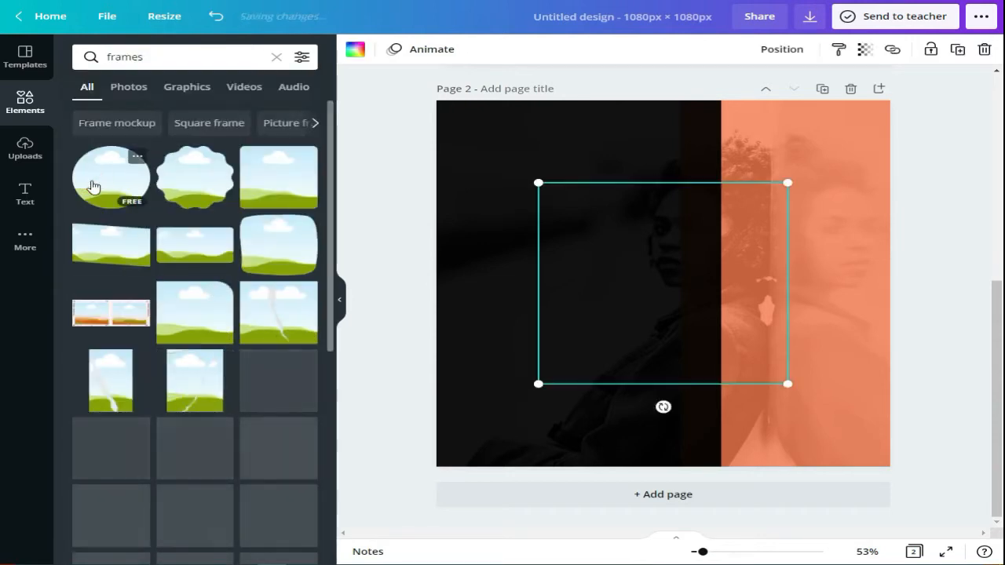
Step: Enlarge the circular frame slightly and position it in the upper right, centered across the black and orange boundary
drag(787, 384, 821, 410)
drag(657, 359, 695, 300)
drag(867, 375, 852, 365)
drag(690, 303, 699, 297)
scroll(915, 298, up, 4)
scroll(915, 298, down, 4)
drag(773, 284, 774, 279)
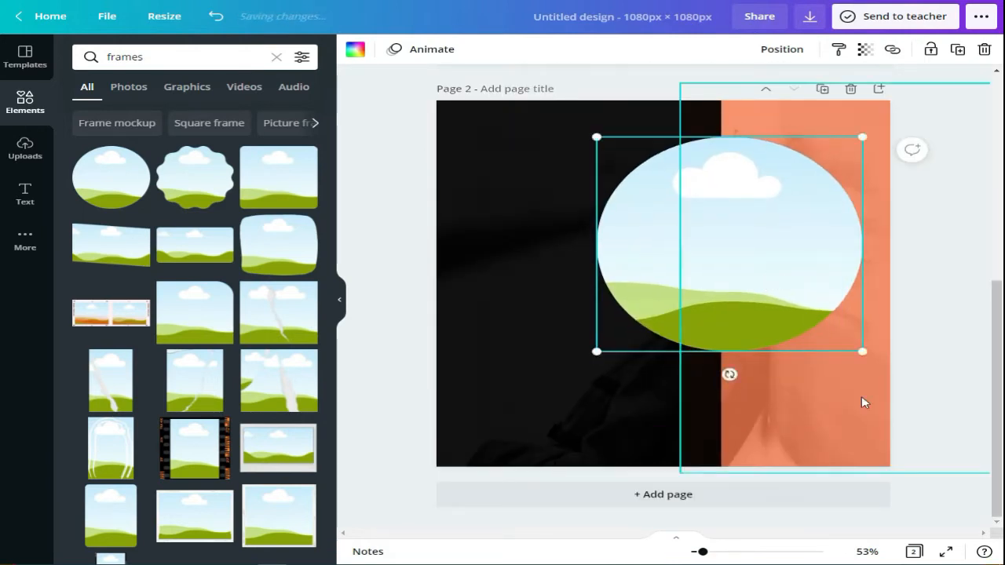
Step: Search the elements for fashion model and place the pink-haired portrait in the circular frame
click(148, 57)
key(BackSpace)
text(model)
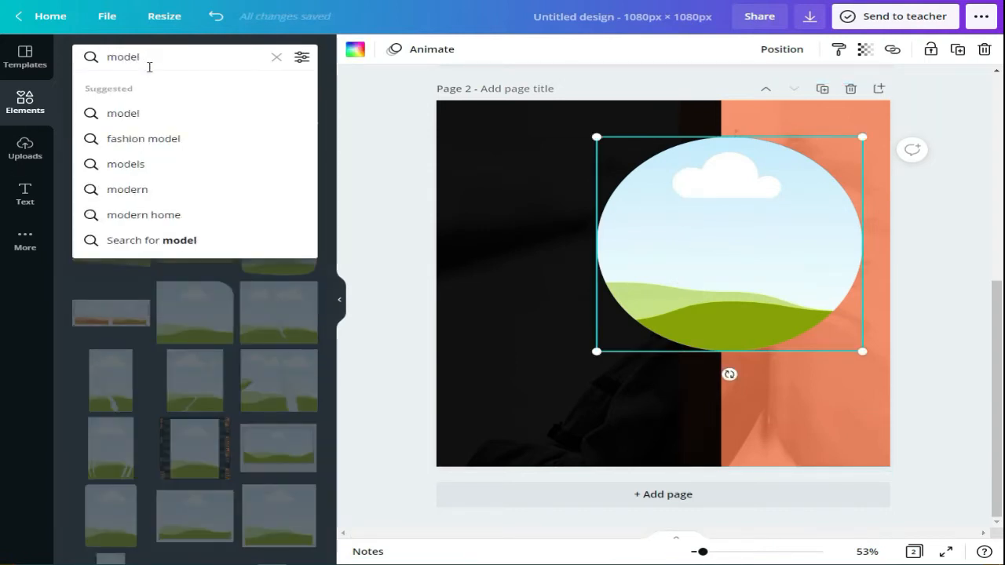
click(180, 142)
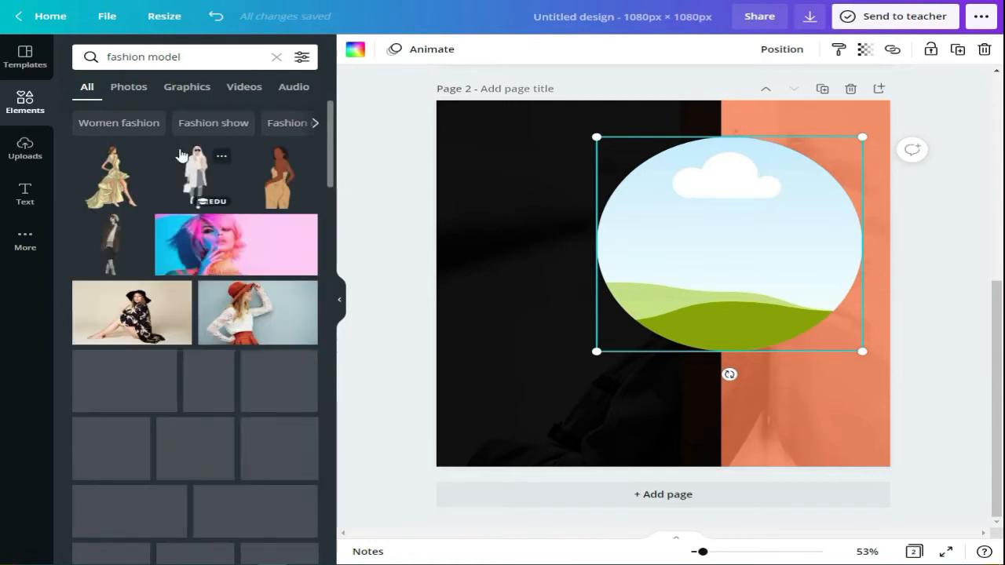
scroll(280, 448, down, 3)
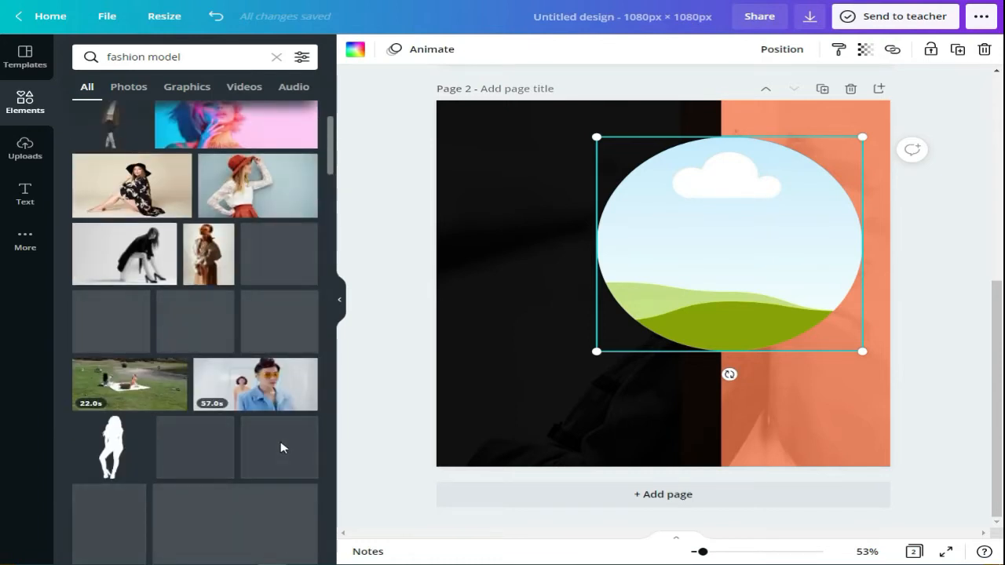
scroll(283, 448, up, 3)
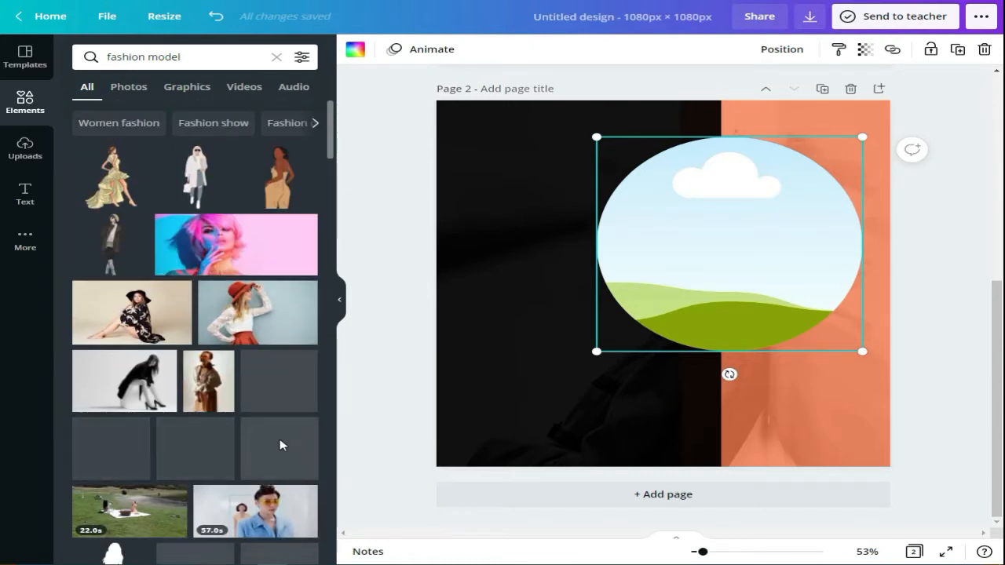
drag(240, 249, 666, 233)
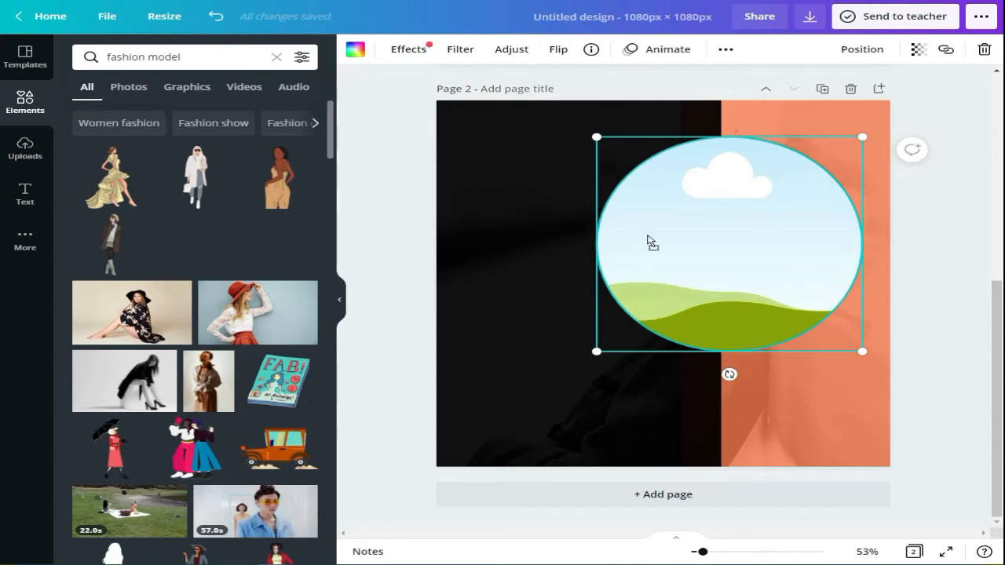
Step: Replace the pink-haired portrait in the circular frame with the photo of the woman sitting on a gray sofa
scroll(144, 332, down, 5)
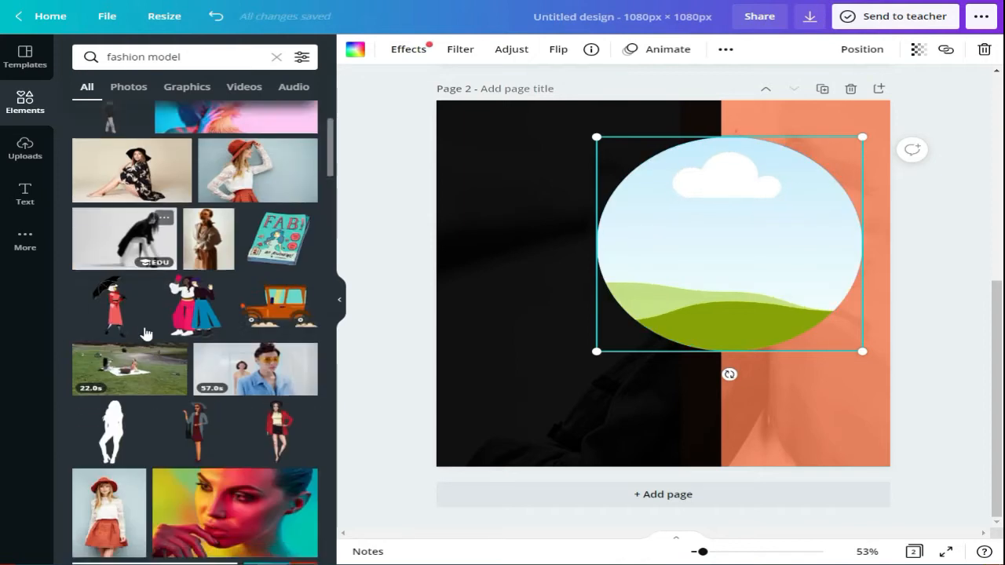
scroll(287, 314, down, 6)
scroll(280, 309, down, 1)
click(670, 282)
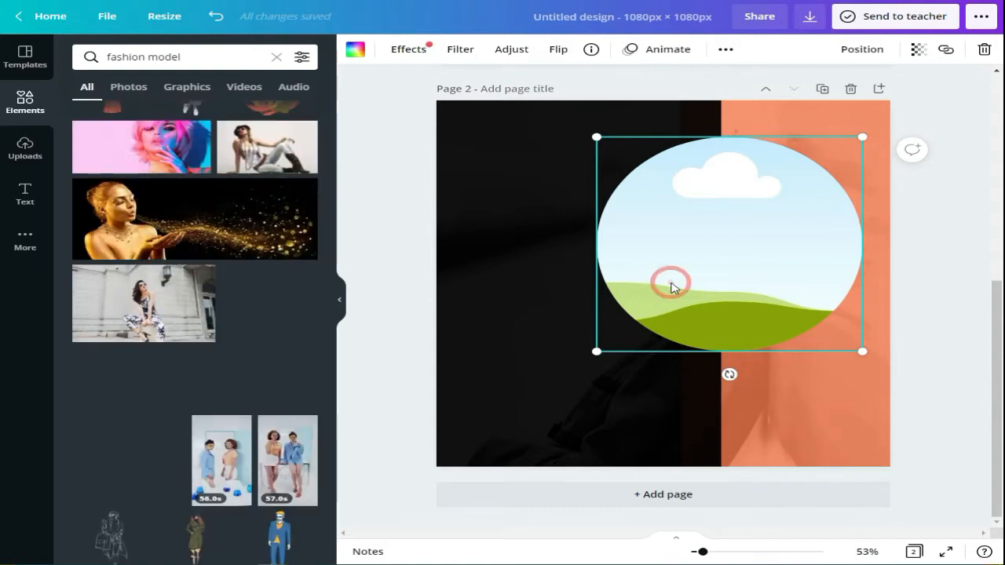
scroll(287, 337, down, 4)
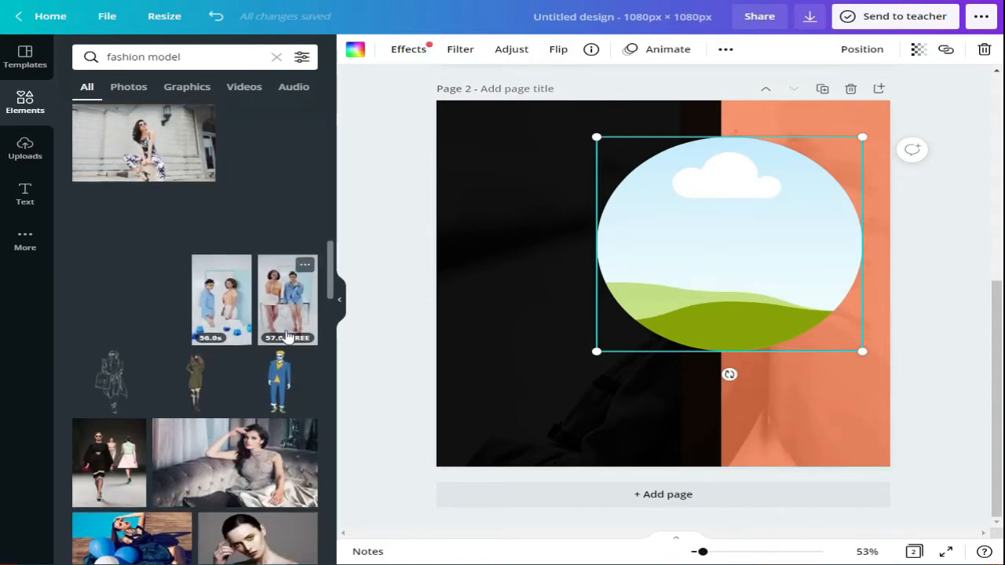
click(249, 374)
click(984, 51)
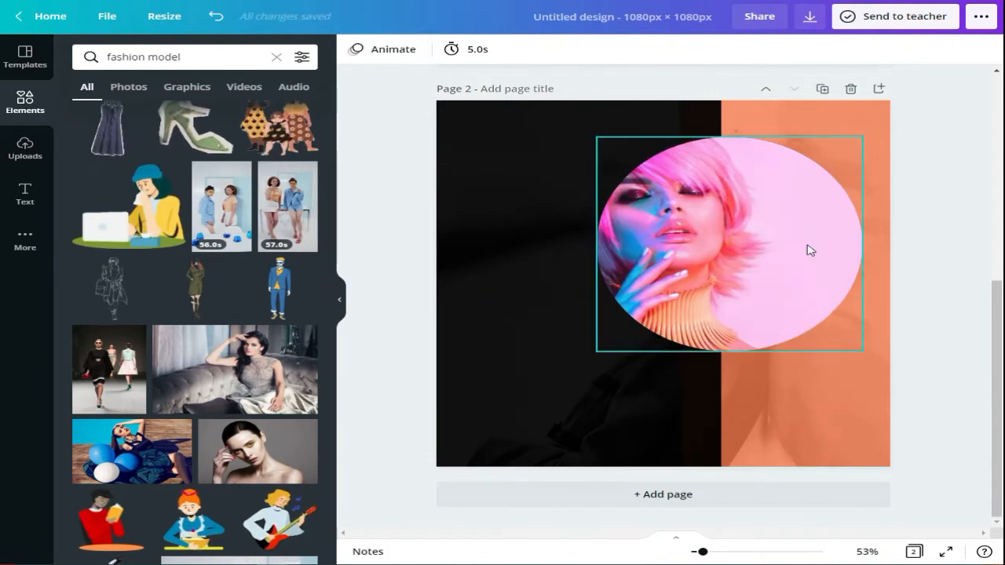
click(810, 250)
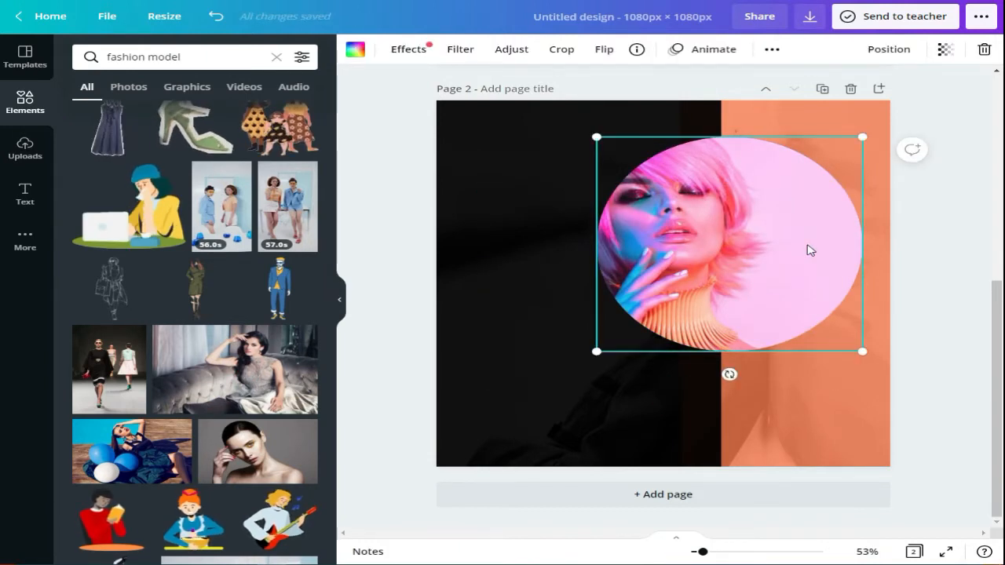
key(Delete)
drag(235, 369, 659, 242)
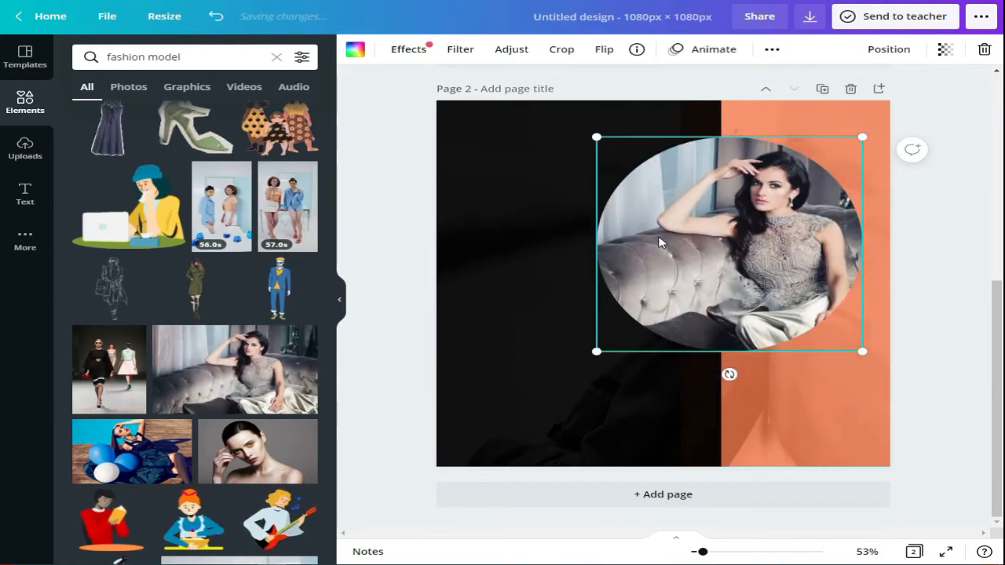
Step: Send the framed photo backward so it sits behind the black rectangle
right_click(659, 242)
click(724, 341)
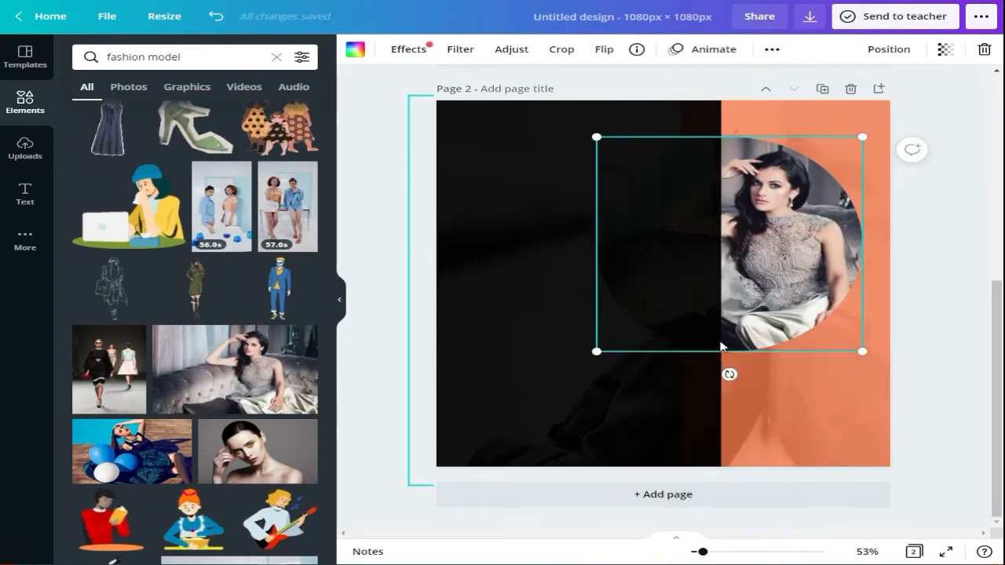
Step: Try a transparency of 82 on the black rectangle, and raise the value again
click(510, 341)
right_click(580, 329)
click(582, 326)
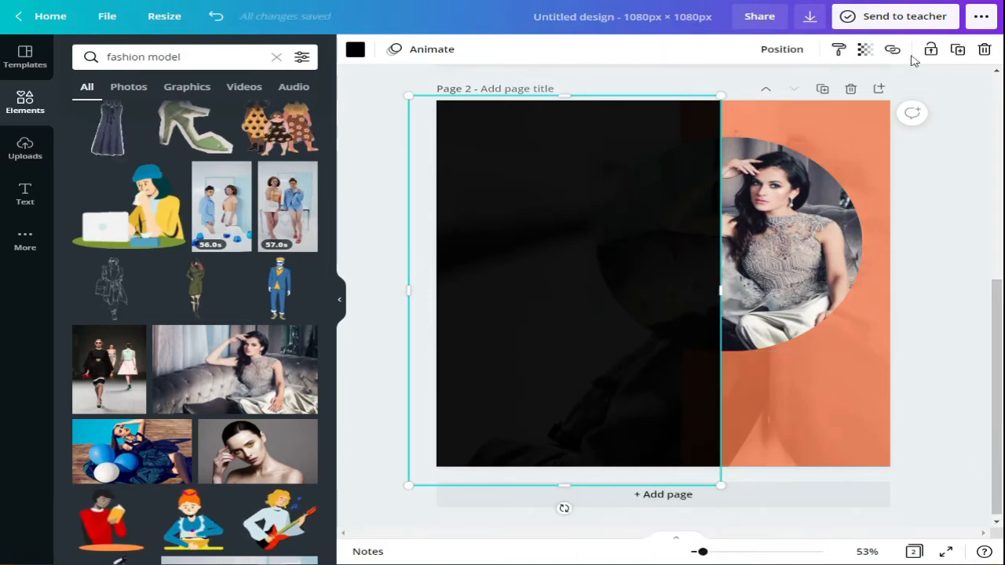
click(866, 53)
drag(804, 88, 799, 92)
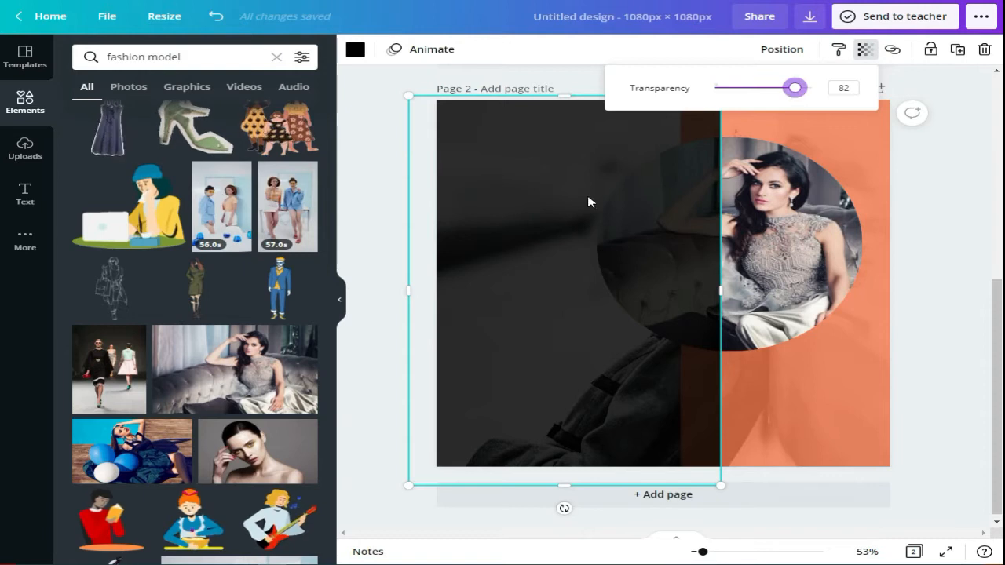
drag(795, 88, 807, 96)
Step: Duplicate the black rectangle and send the copy to the back, behind the framed photo
right_click(571, 248)
click(625, 260)
key(ctrl+v)
right_click(601, 271)
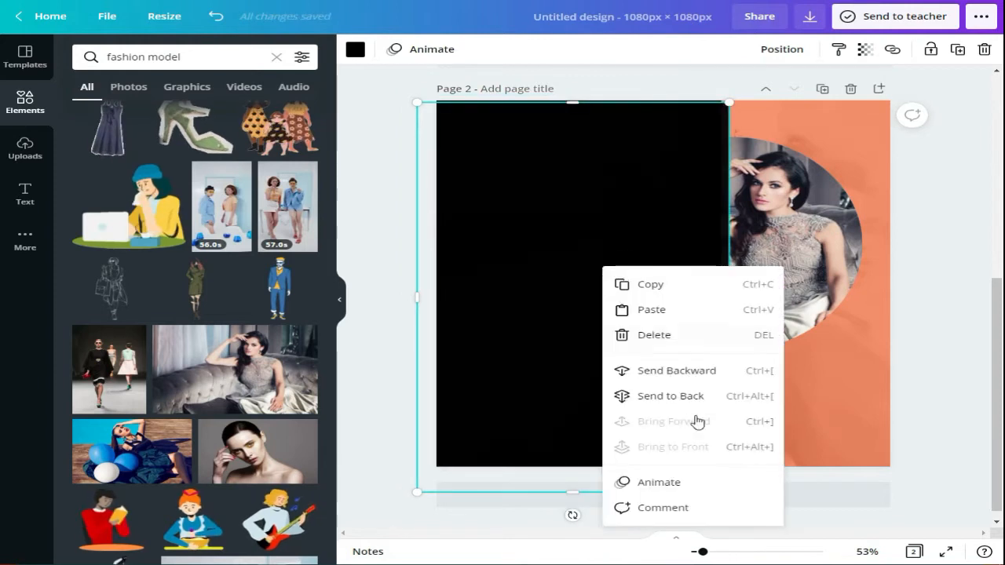
click(701, 395)
Step: Set the transparency of the front black rectangle to 78
click(627, 356)
click(864, 52)
drag(809, 88, 793, 90)
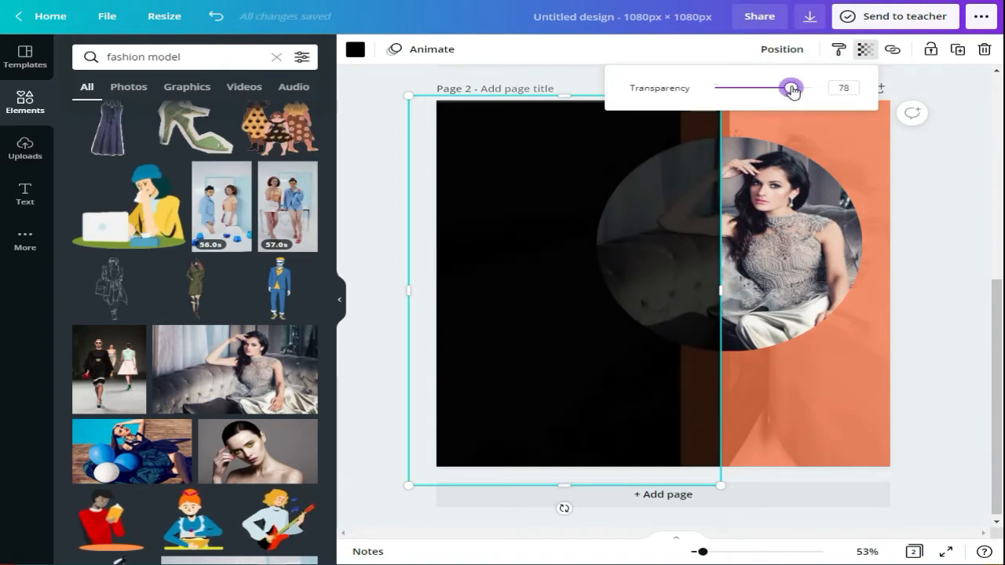
click(960, 211)
Step: Shrink the circular framed photo and recenter it across the black and orange boundary
click(831, 289)
drag(862, 351, 809, 318)
drag(765, 261, 792, 275)
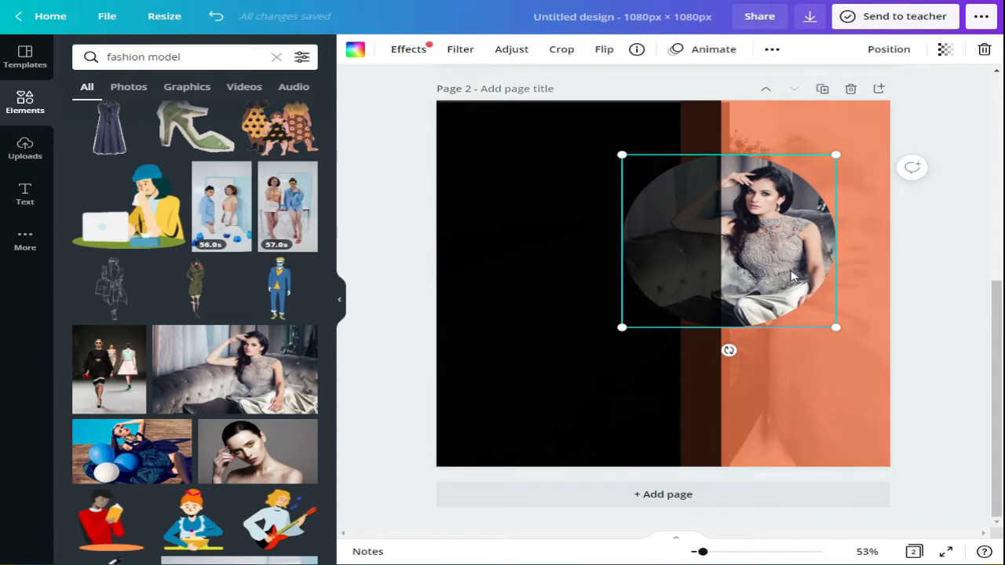
Step: Enlarge the circular framed photo slightly across the black and orange boundary
mouse_move(835, 327)
mouse_down()
mouse_move(853, 341)
mouse_move(843, 339)
mouse_up()
click(856, 375)
click(922, 361)
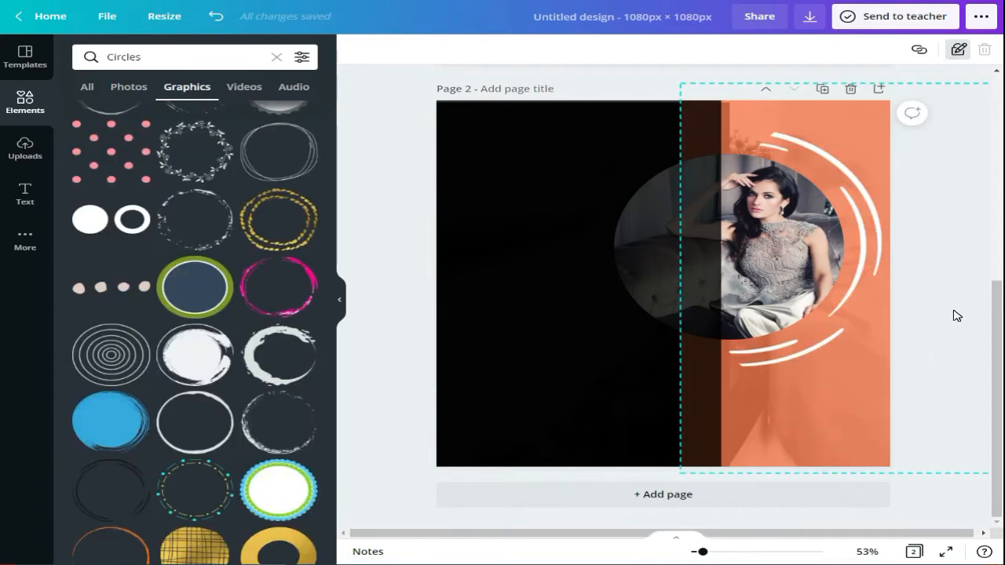
Step: Add a solid circle graphic from the circles results, enlarge it and recolor it orange
click(950, 314)
scroll(189, 339, down, 2)
scroll(187, 339, up, 5)
click(196, 385)
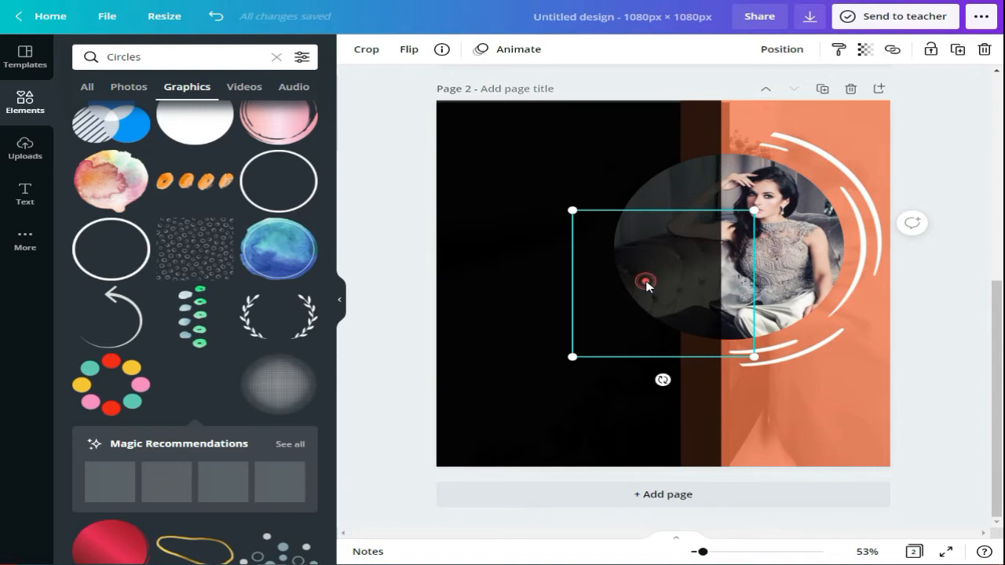
drag(753, 356, 821, 410)
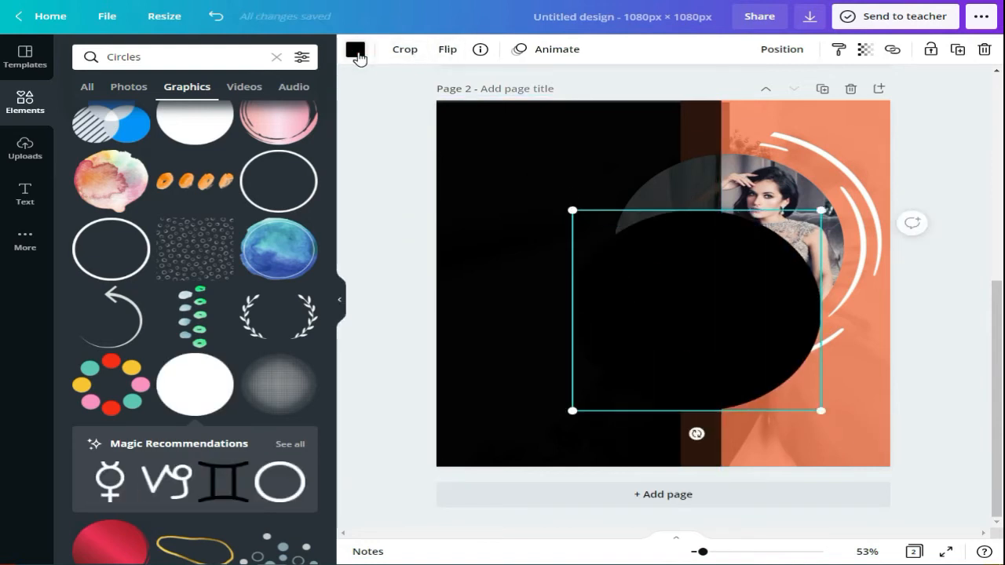
click(355, 51)
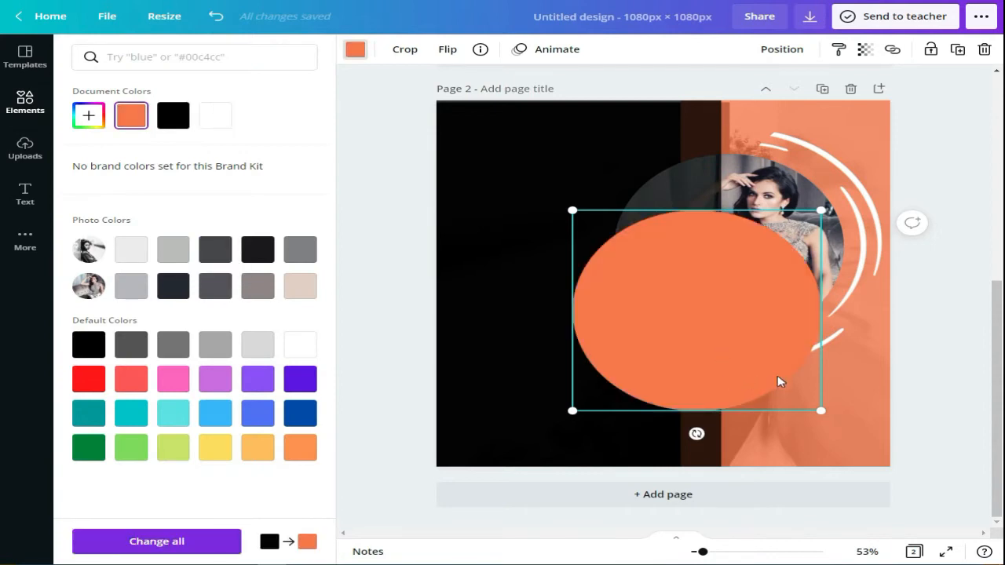
Step: Enlarge the orange circle over the framed photo and crop it to its left part, ending at the black and orange boundary
drag(821, 412, 866, 463)
drag(773, 395, 697, 283)
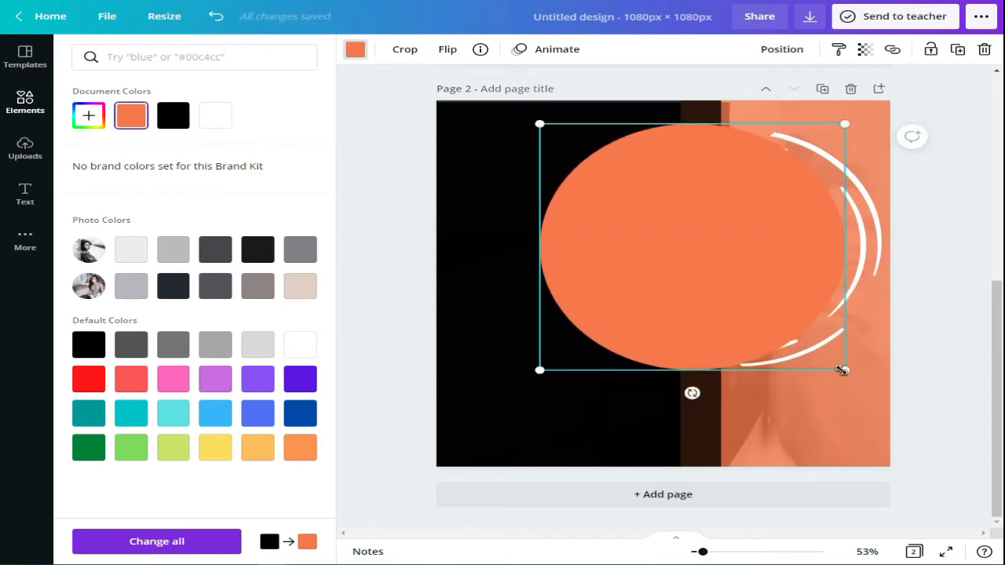
click(406, 51)
drag(848, 372, 720, 366)
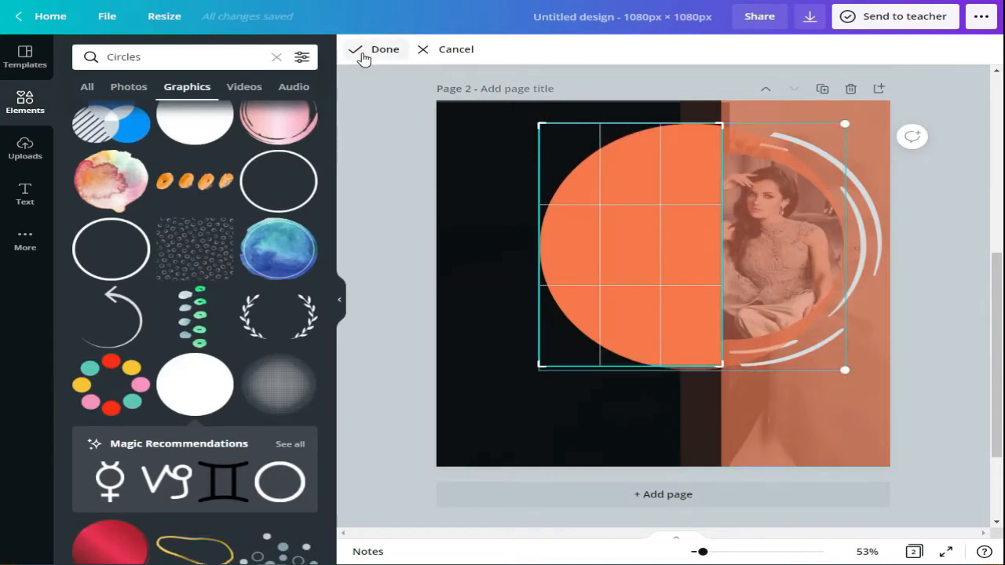
click(363, 52)
click(930, 50)
click(859, 375)
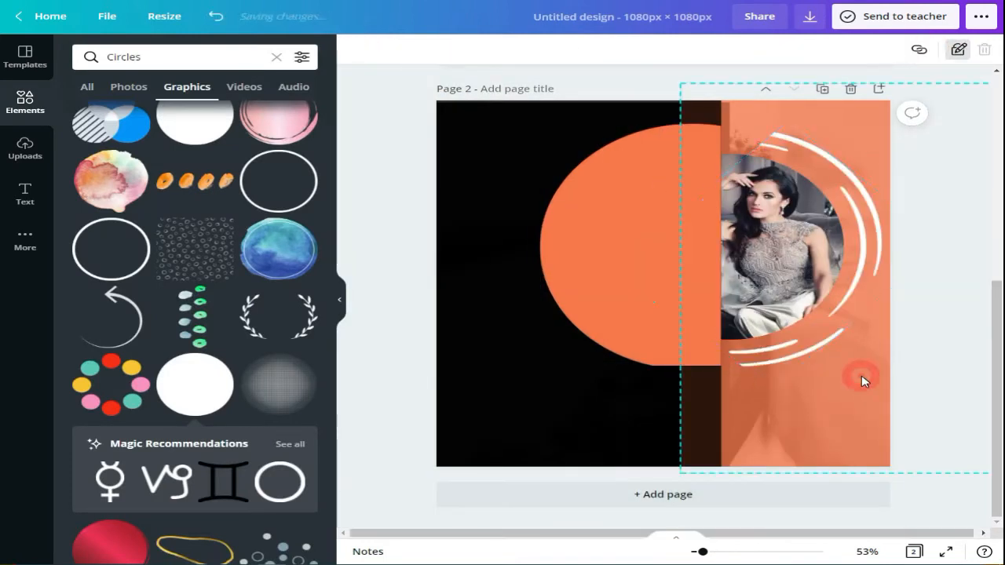
Step: Adjust the cropped orange circle's size and position so its straight edge meets the black and orange boundary, vertically centered on the photo
click(736, 164)
click(845, 390)
click(606, 406)
click(695, 327)
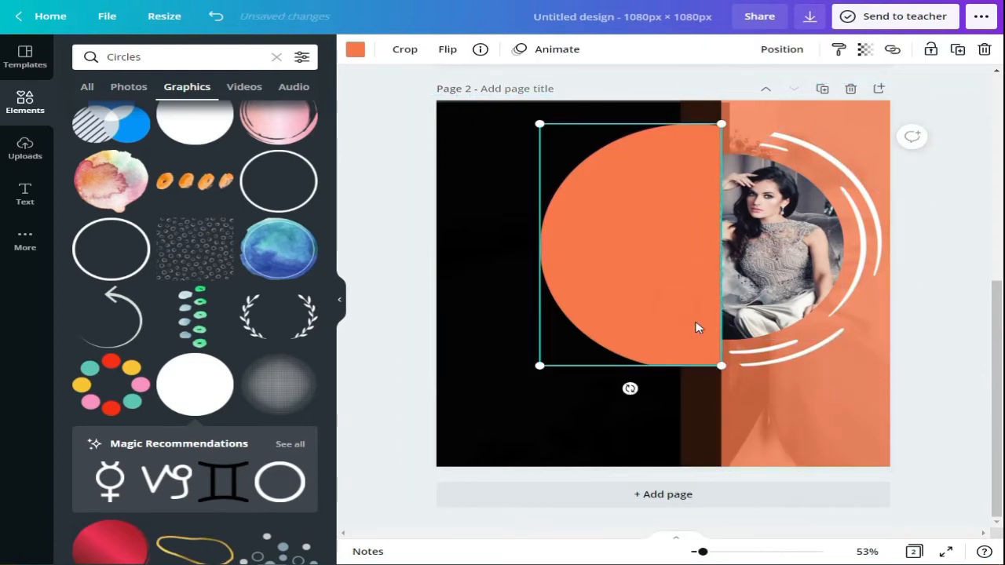
mouse_move(721, 366)
mouse_down()
mouse_move(751, 389)
mouse_move(722, 377)
mouse_up()
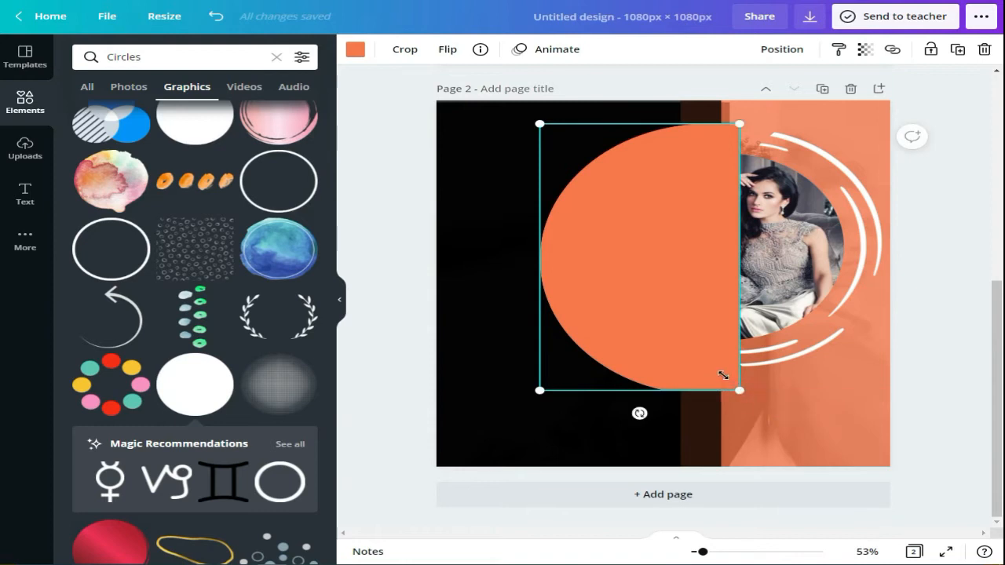
mouse_move(610, 263)
mouse_down()
mouse_move(601, 267)
mouse_move(602, 256)
mouse_up()
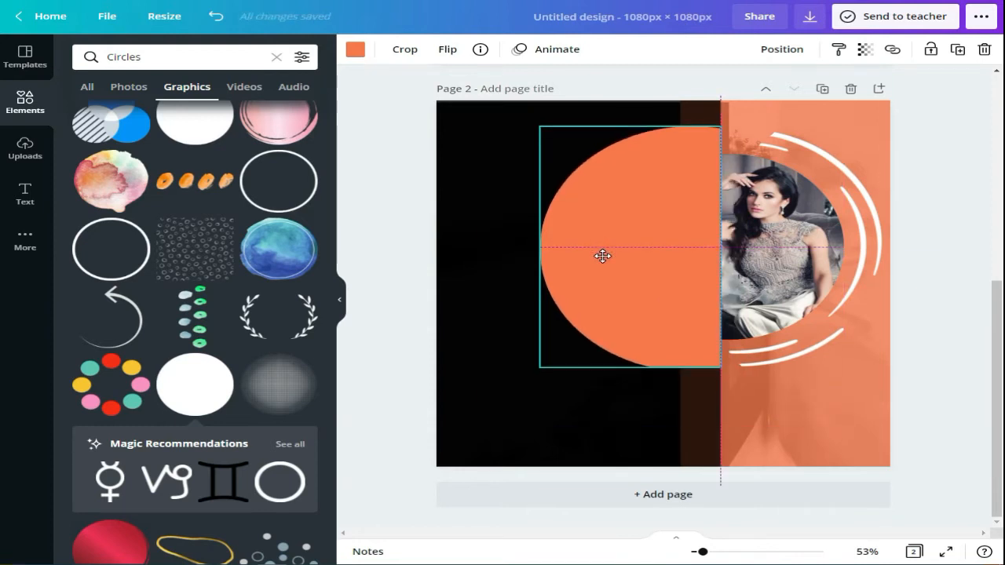
drag(720, 367, 716, 361)
drag(659, 313, 661, 321)
drag(720, 133, 723, 132)
click(754, 428)
Step: Send the cropped orange circle behind the framed photo and the front black overlay
double_click(634, 283)
right_click(634, 283)
click(629, 268)
right_click(632, 267)
click(660, 334)
Step: Add a square shape from the Shapes suggestions, shrink it to a tiny square and place it in the black area's upper left
click(168, 56)
key(BackSpace)
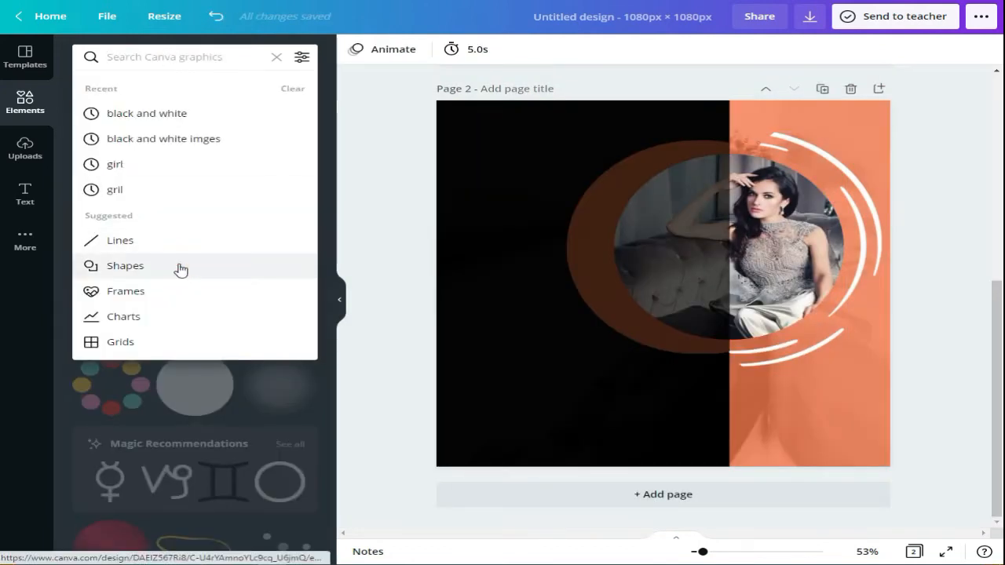
click(181, 267)
click(177, 192)
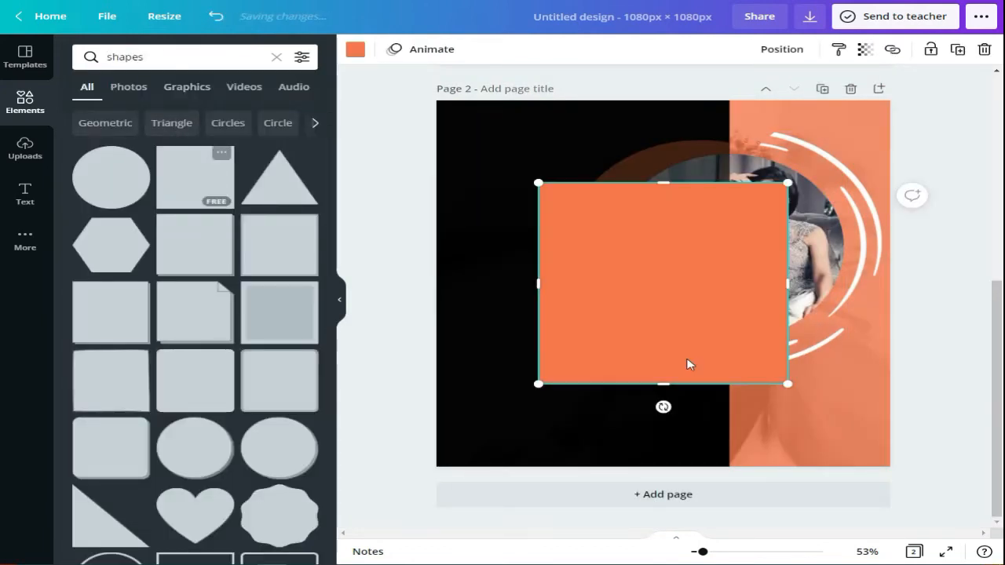
drag(769, 363, 488, 179)
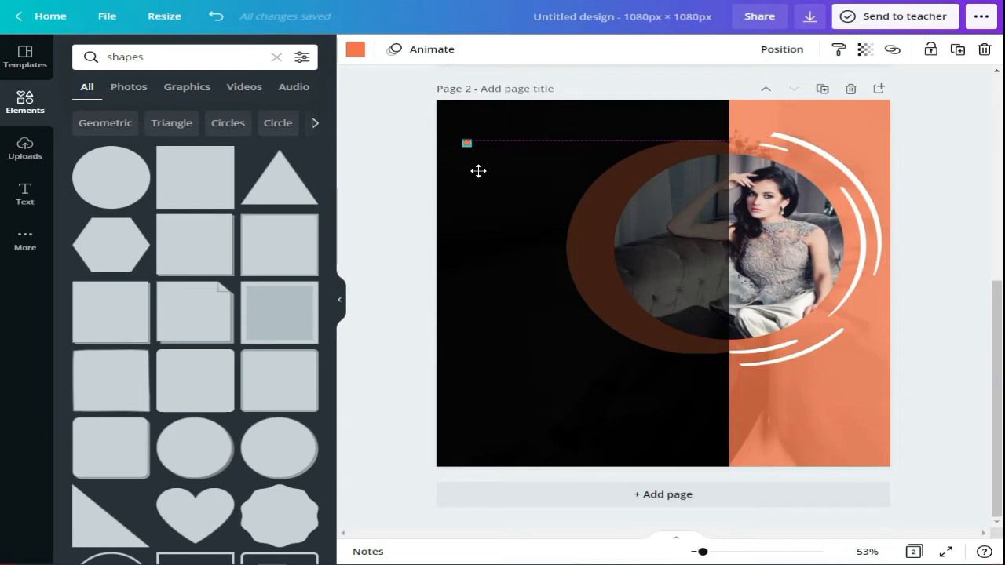
drag(478, 170, 499, 170)
key(ctrl+v)
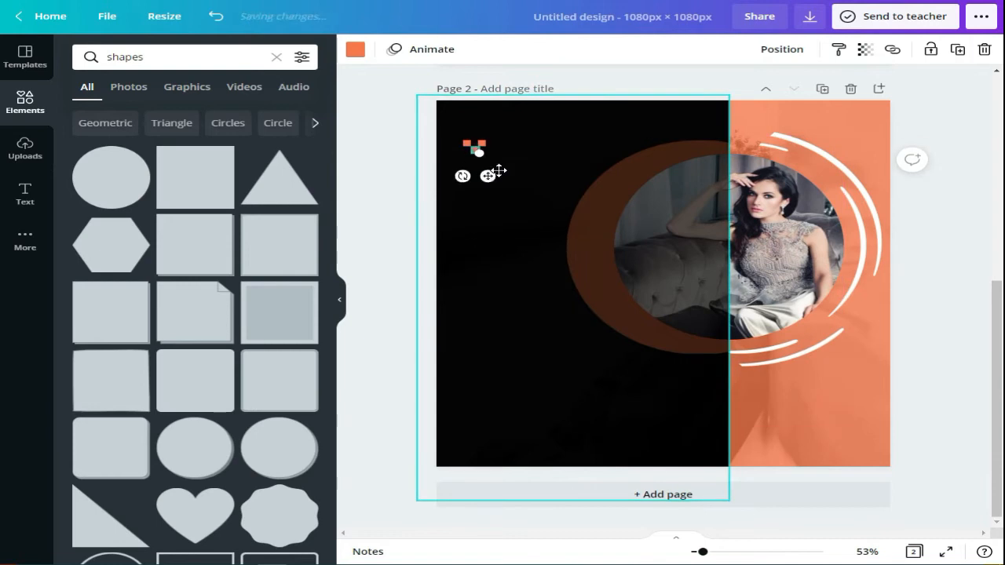
drag(489, 176, 528, 171)
click(481, 144)
click(359, 60)
click(214, 115)
click(498, 144)
click(482, 144)
key(Delete)
click(466, 143)
key(Delete)
Step: Shrink the remaining orange square slightly, duplicate it twice and line the three squares up in a horizontal row
click(518, 142)
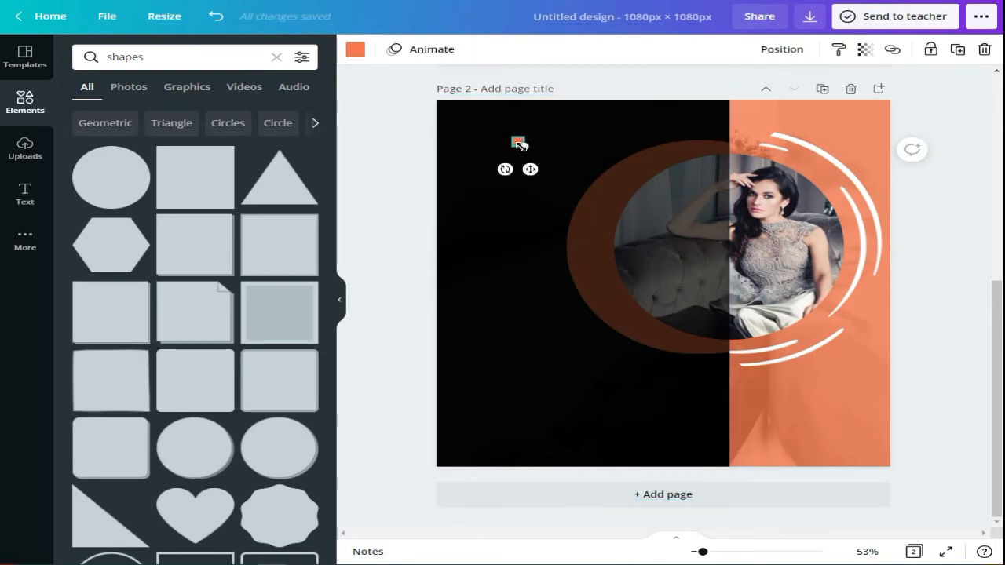
drag(521, 146, 518, 143)
key(ctrl+d)
key(ctrl+d)
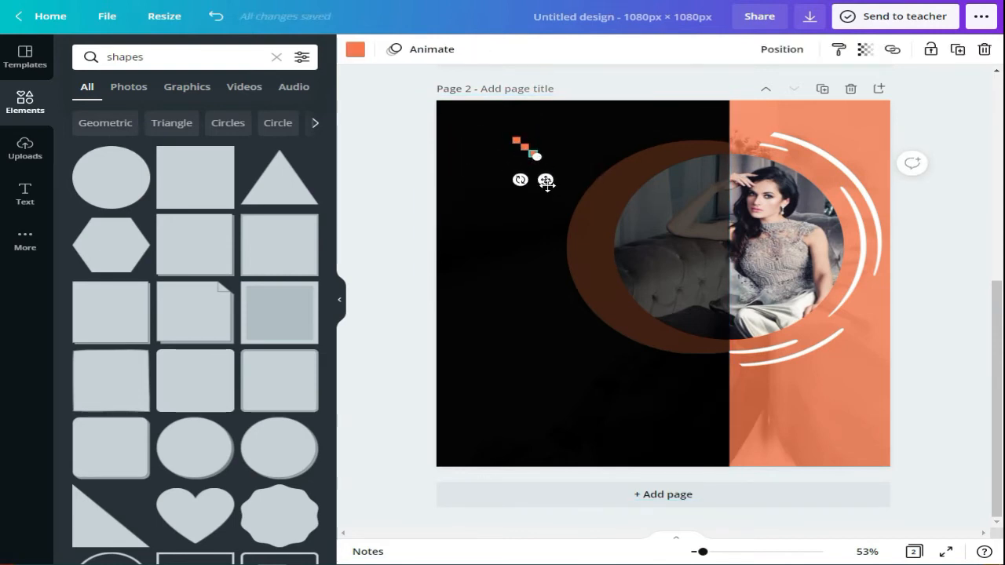
drag(548, 180, 511, 166)
click(527, 147)
click(527, 163)
Step: Recolor the middle square of the row white
click(518, 142)
click(355, 48)
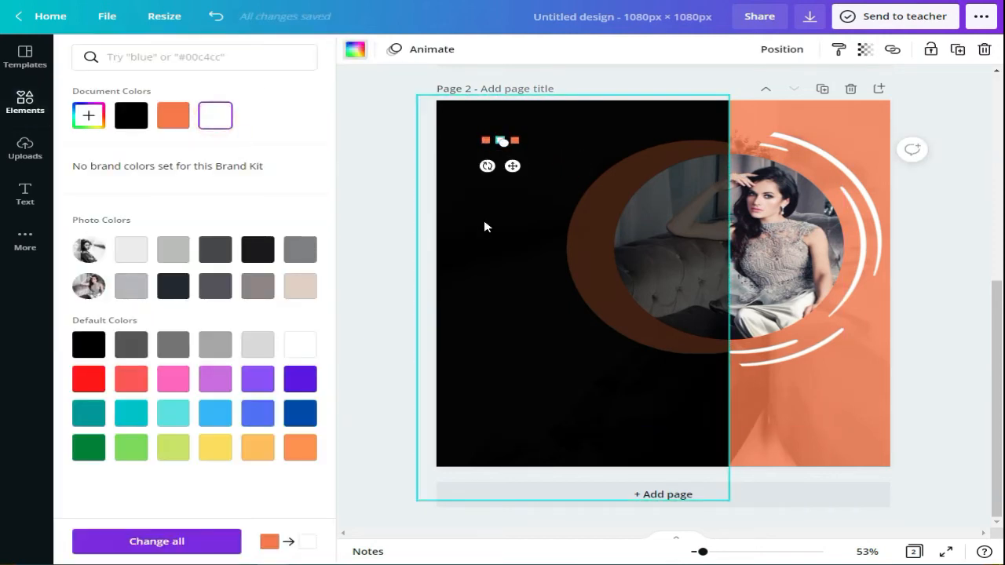
click(484, 227)
Step: Add a heading that reads "Find Your Style & Your Self" over several lines
click(25, 196)
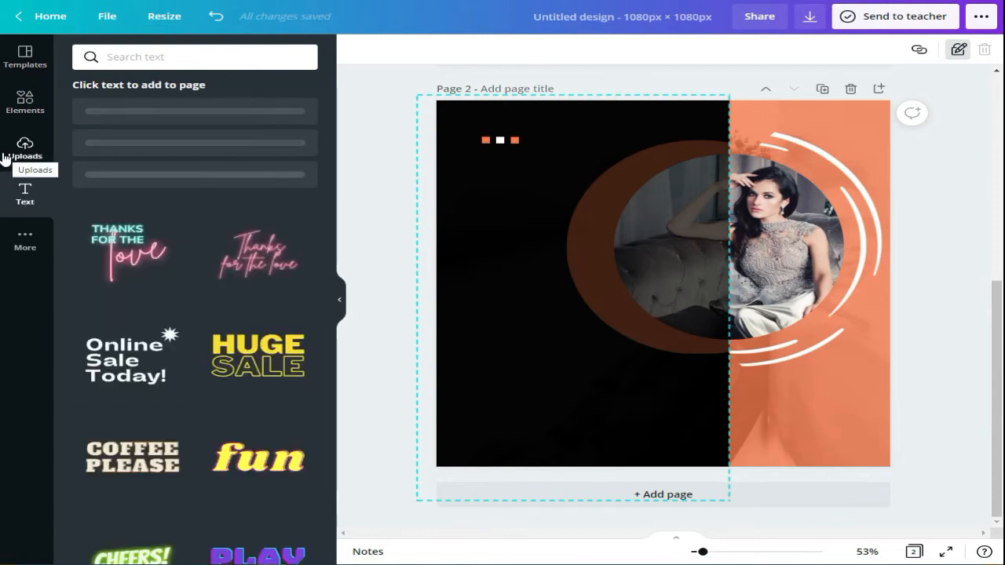
click(141, 115)
text(F)
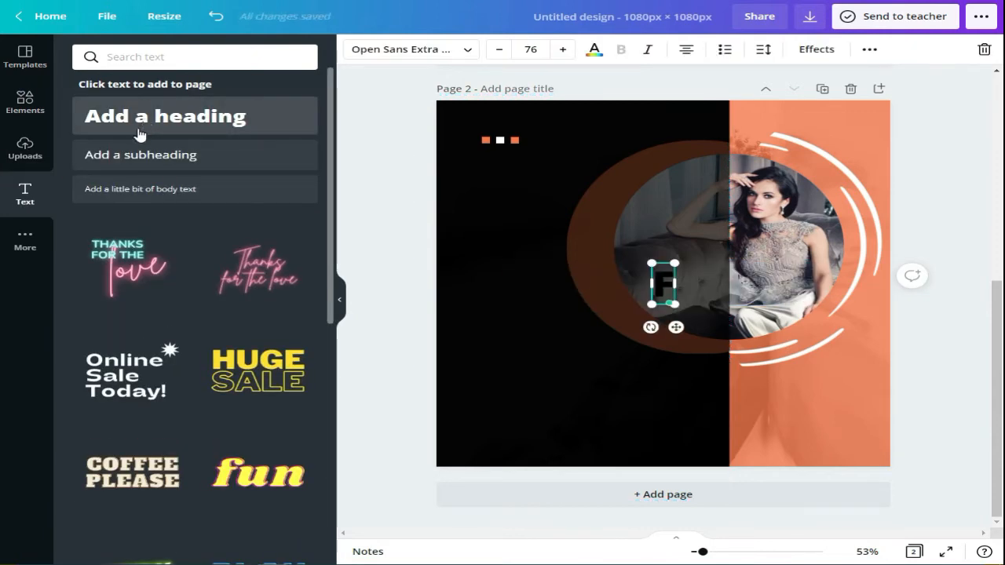
text(ind Your Styl)
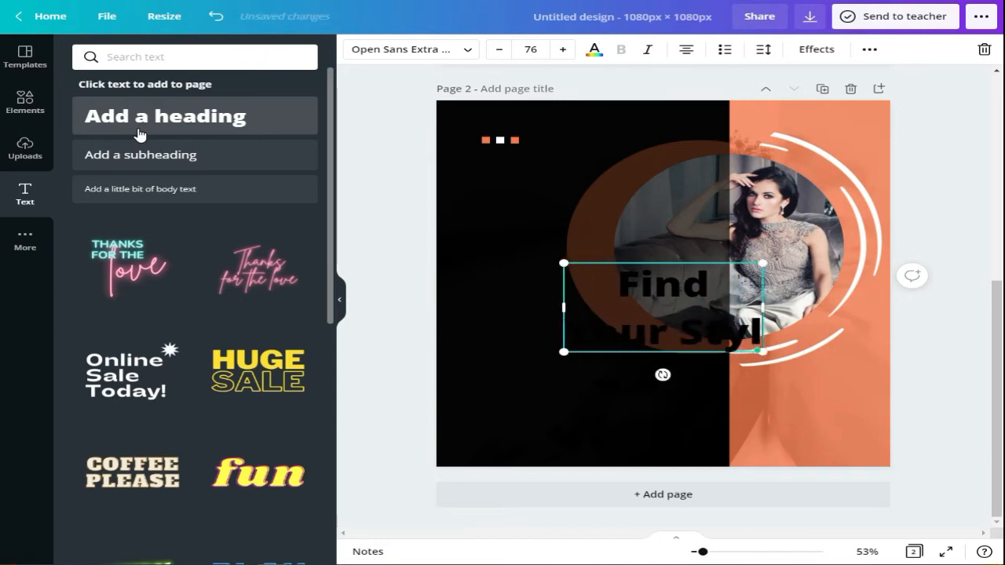
text(e)
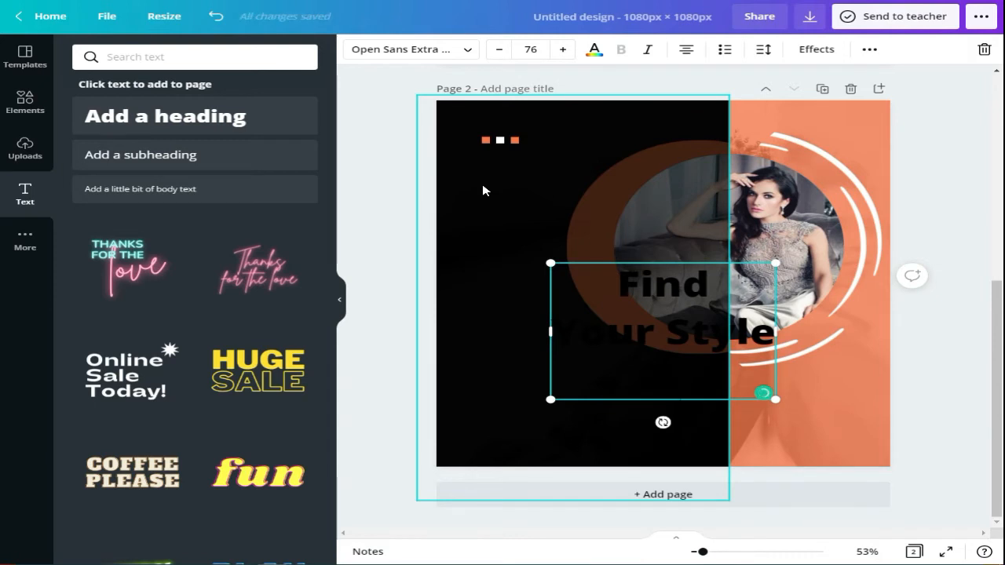
key(Return)
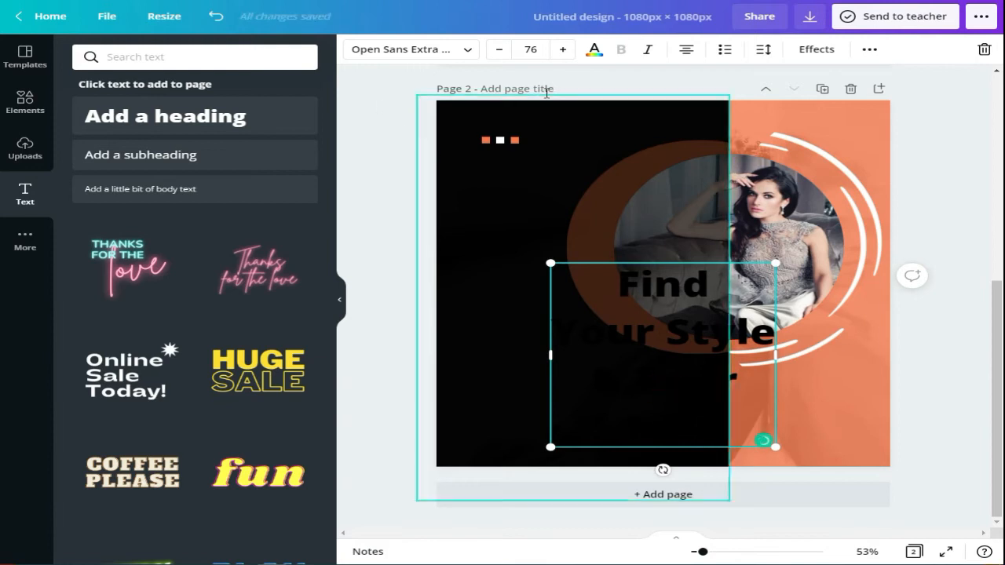
Step: Color the heading text white and try other text alignments for it
click(594, 48)
click(215, 115)
click(684, 50)
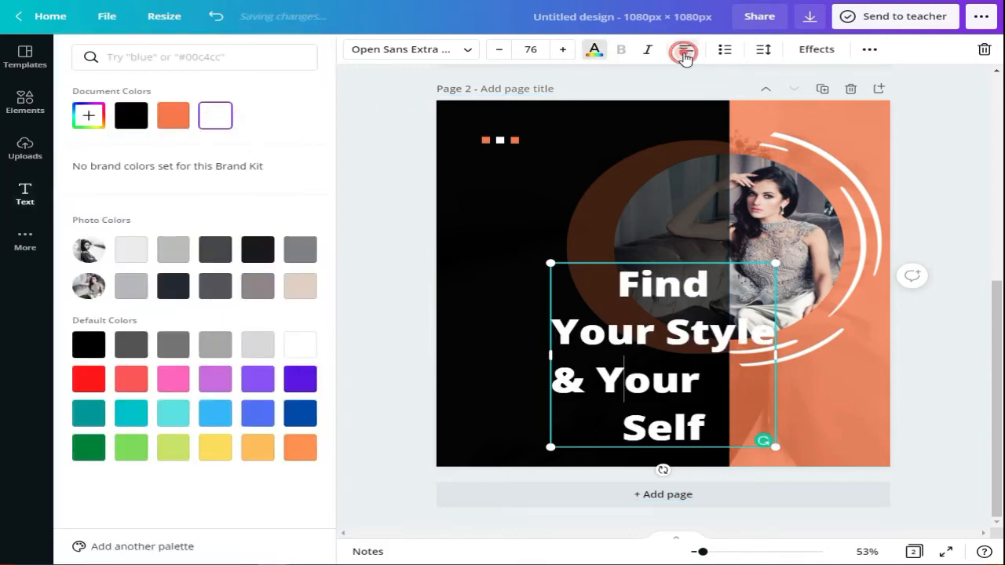
click(684, 51)
click(683, 50)
click(684, 50)
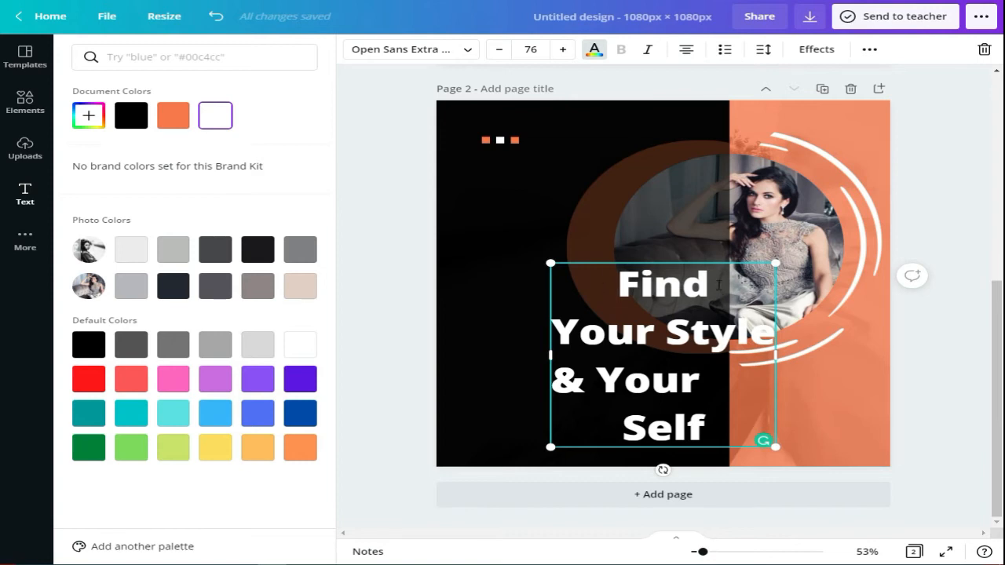
Step: Delete the leading spaces before "Find" and "Self" so all heading lines start flush left
key(BackSpace)
key(BackSpace)
key(BackSpace)
key(BackSpace)
key(BackSpace)
key(BackSpace)
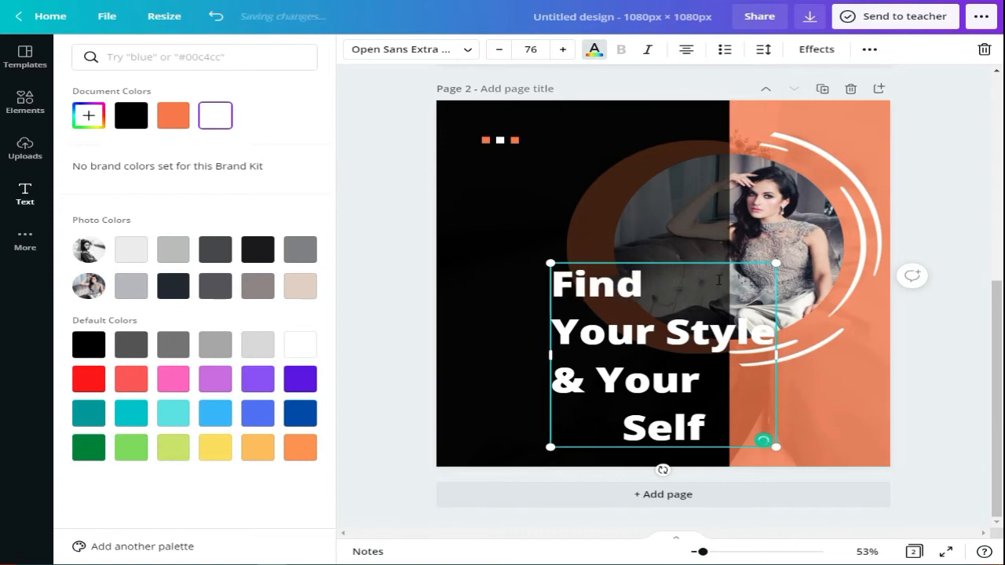
key(BackSpace)
key(BackSpace)
key(BackSpace)
key(BackSpace)
key(BackSpace)
key(BackSpace)
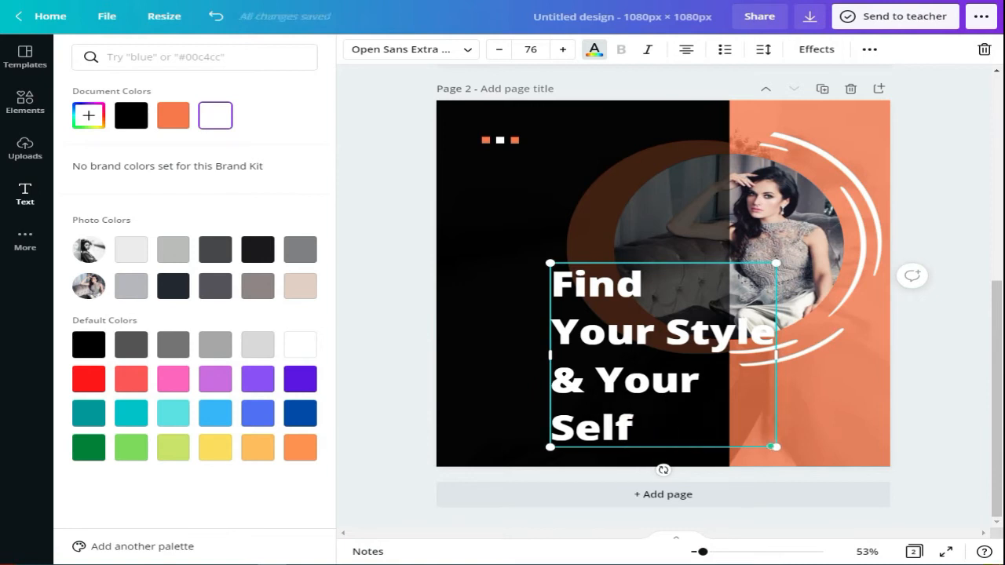
click(723, 519)
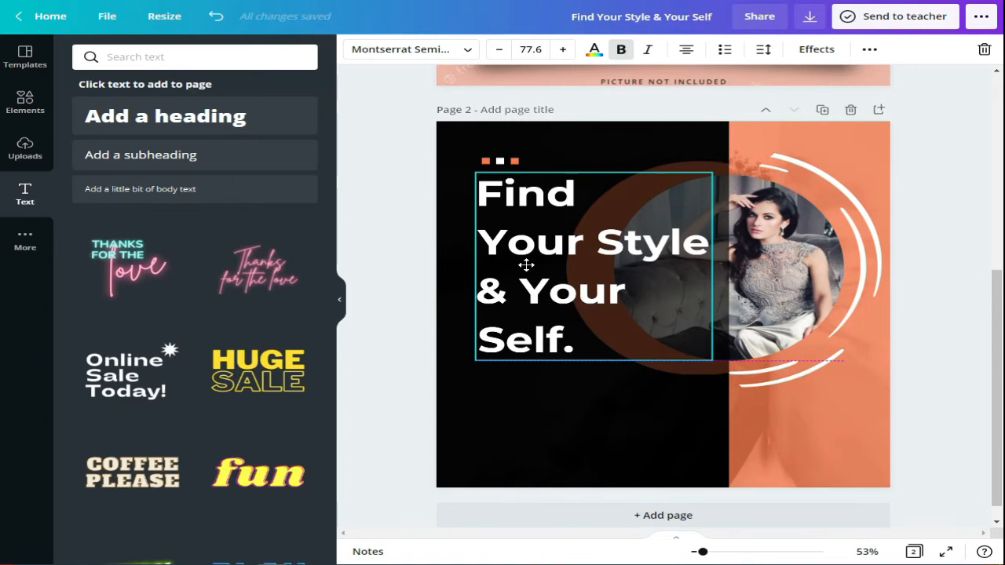
Step: Shrink the heading to size 70.1 and color the words "Your Self." orange
drag(712, 361, 686, 344)
drag(568, 306, 512, 278)
click(594, 51)
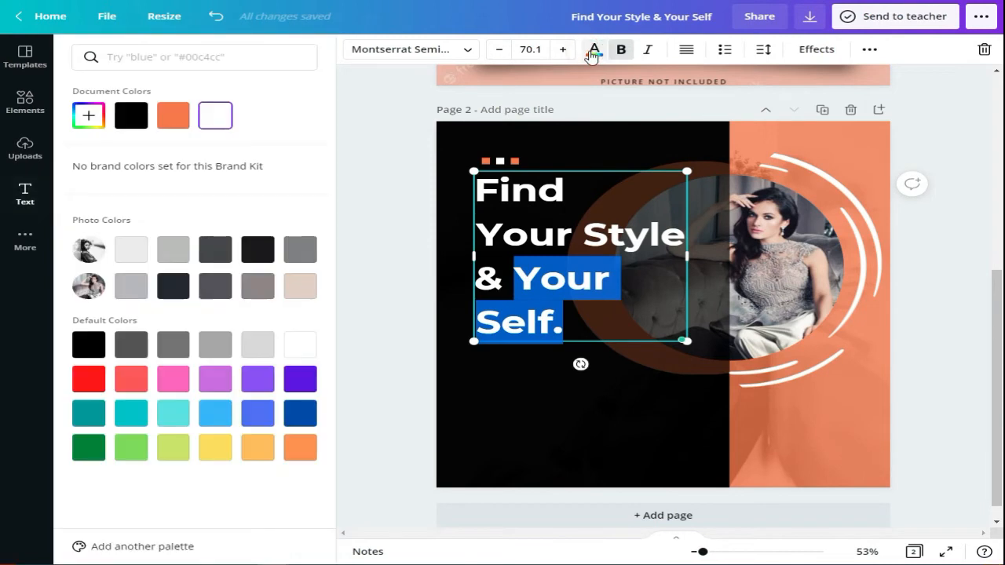
click(174, 116)
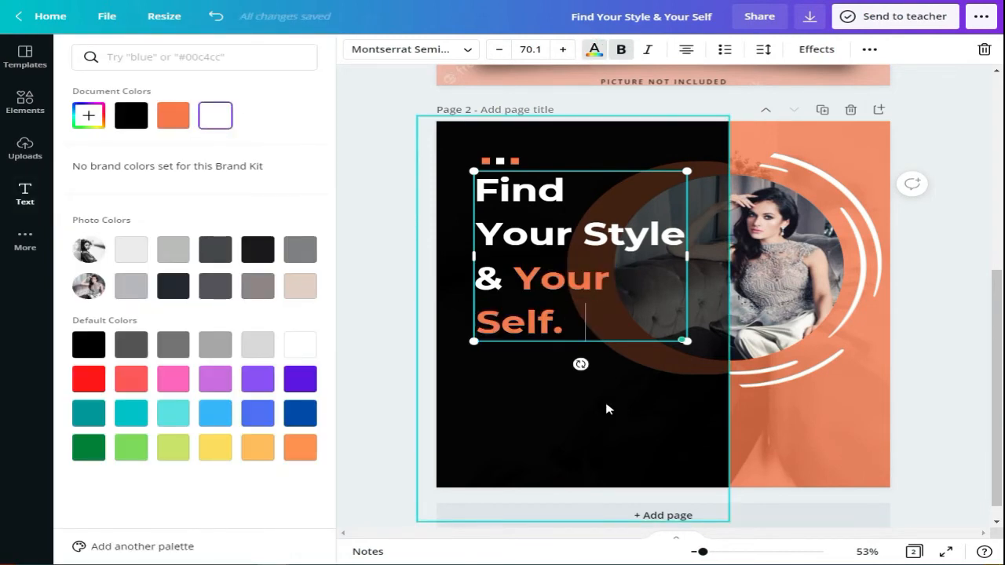
click(602, 415)
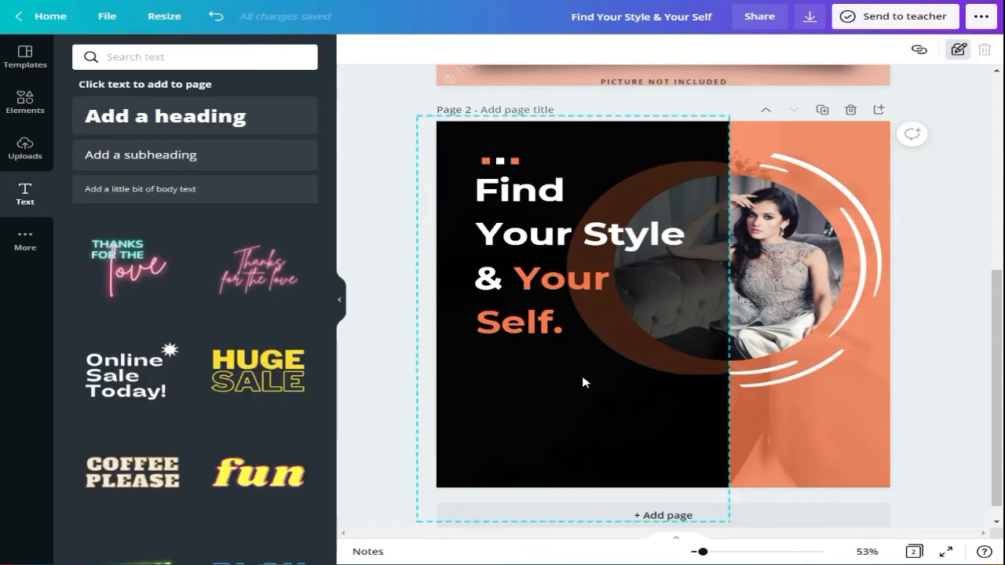
Step: Move the three small squares slightly higher above the heading, keeping them in an evenly spaced row
click(485, 163)
drag(492, 184, 527, 177)
click(533, 154)
click(501, 162)
click(542, 146)
click(516, 161)
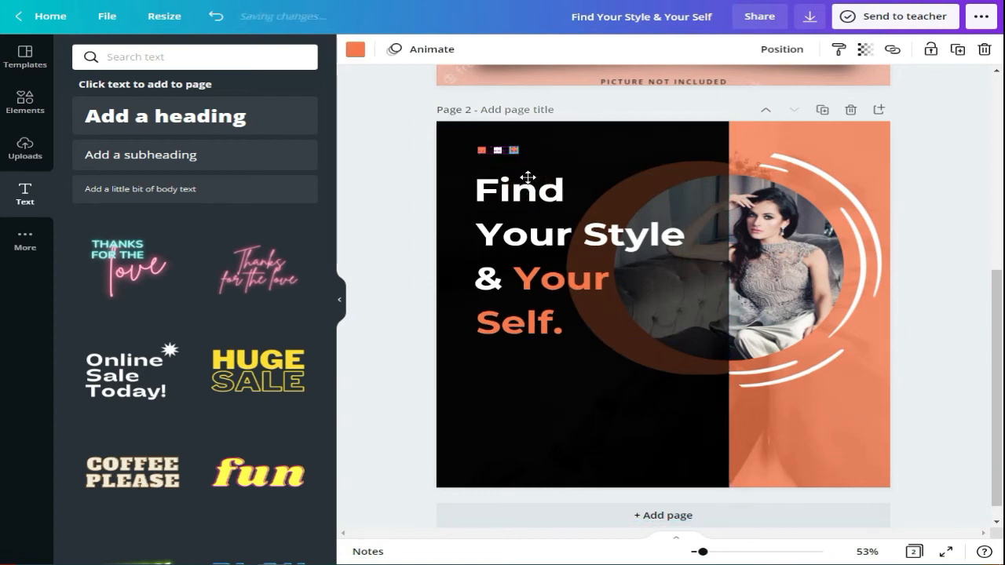
click(528, 177)
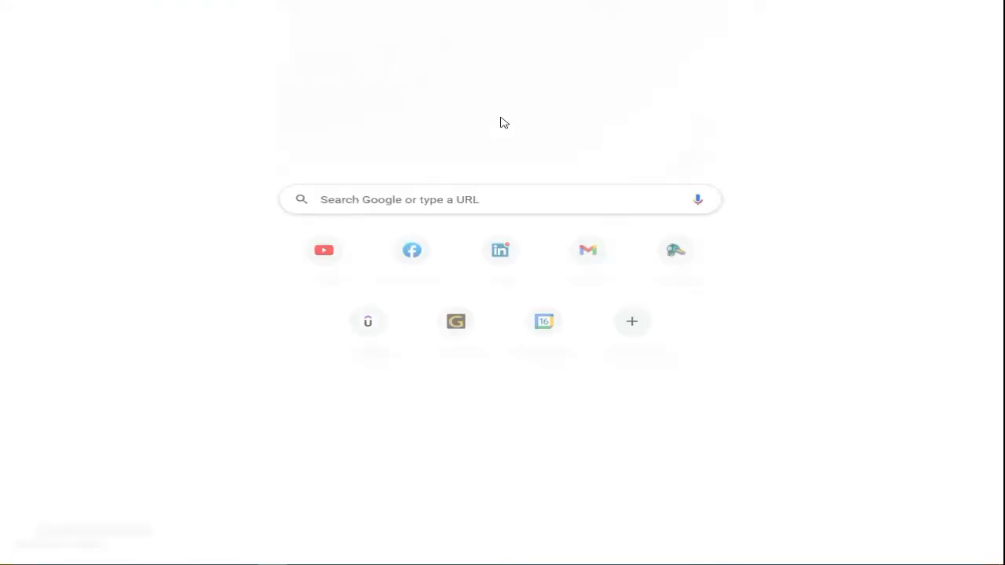
Step: Switch to a new Google page and search for "lorem ipsum"
click(499, 201)
text(leo)
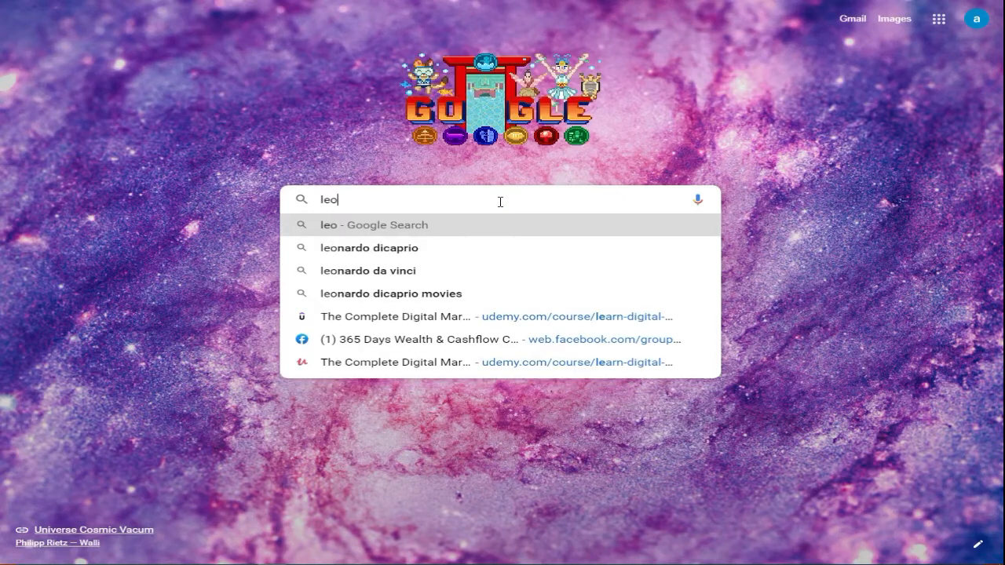
text(rum)
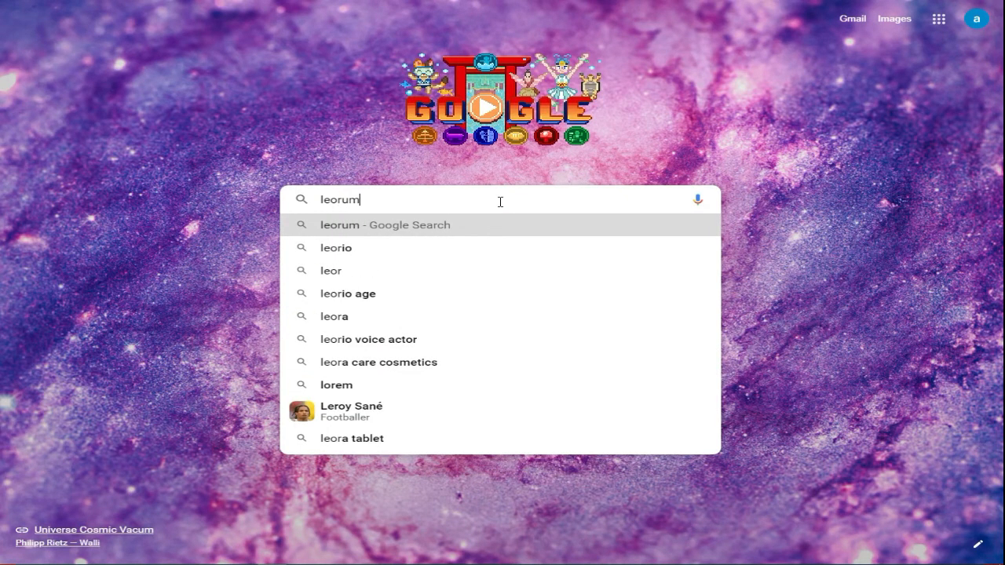
click(455, 247)
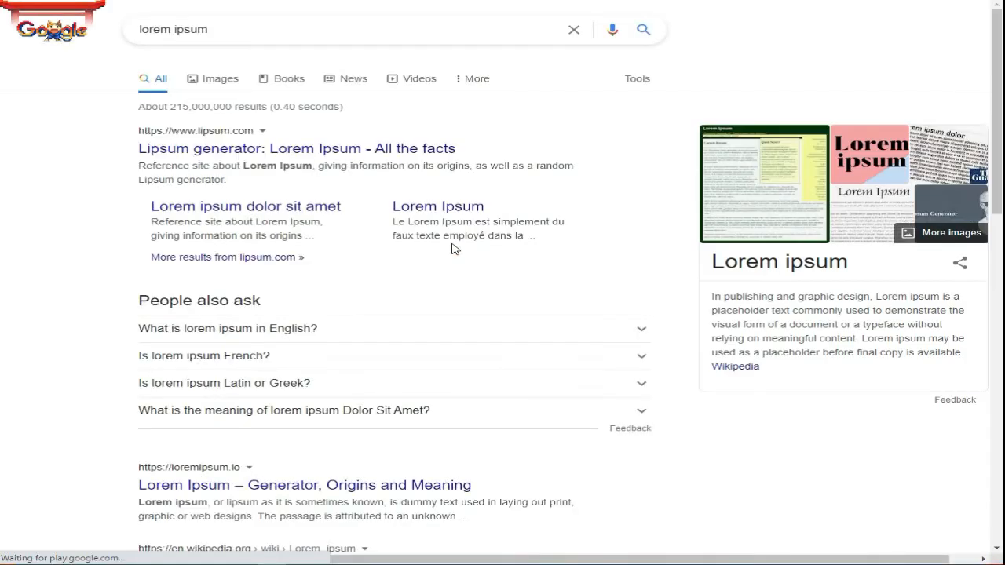
Step: Open the lipsum.com result and copy the phrase "Lorem Ipsum is simply dummy text of the printing" from its first paragraph
click(353, 149)
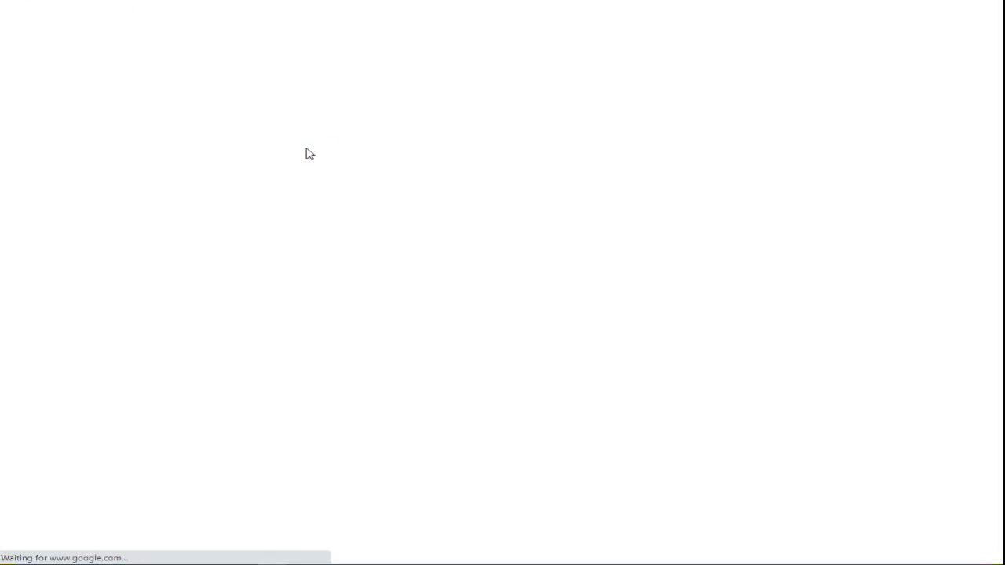
drag(161, 255, 135, 253)
click(135, 253)
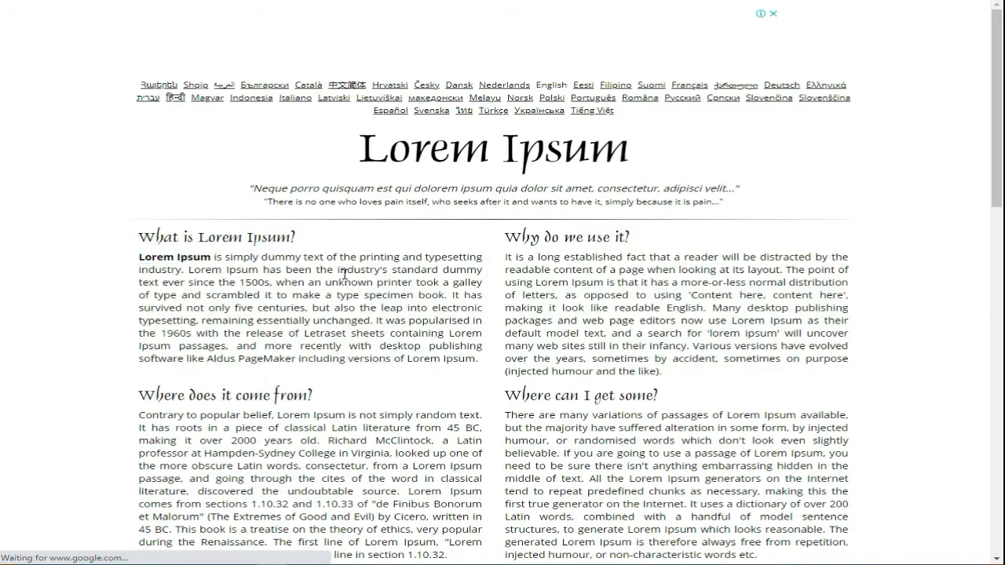
drag(382, 257, 147, 257)
key(ctrl+c)
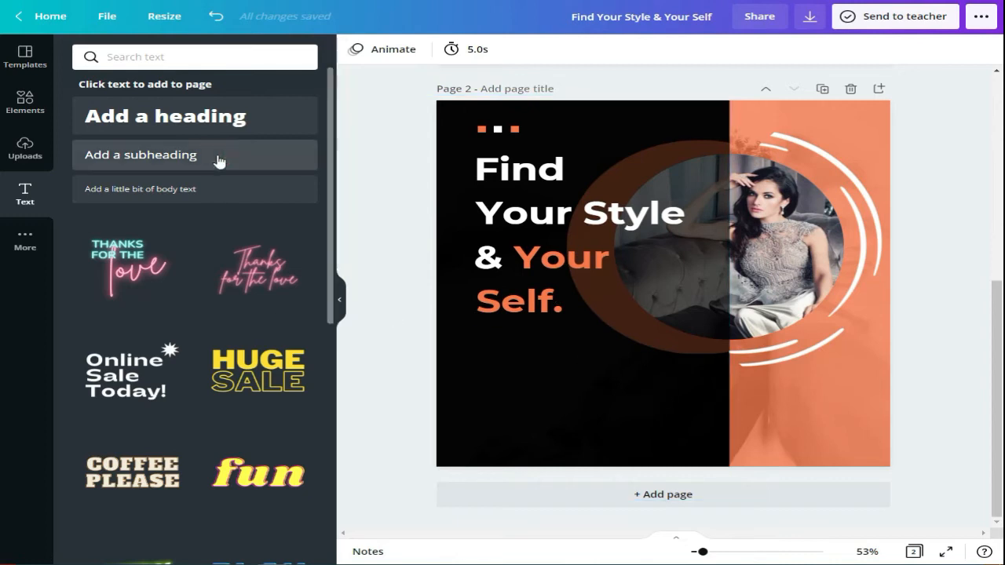
Step: Add a left-aligned subheading with the copied text "Lorem Ipsum is simply dummy text of the printing", broken into three lines
click(141, 154)
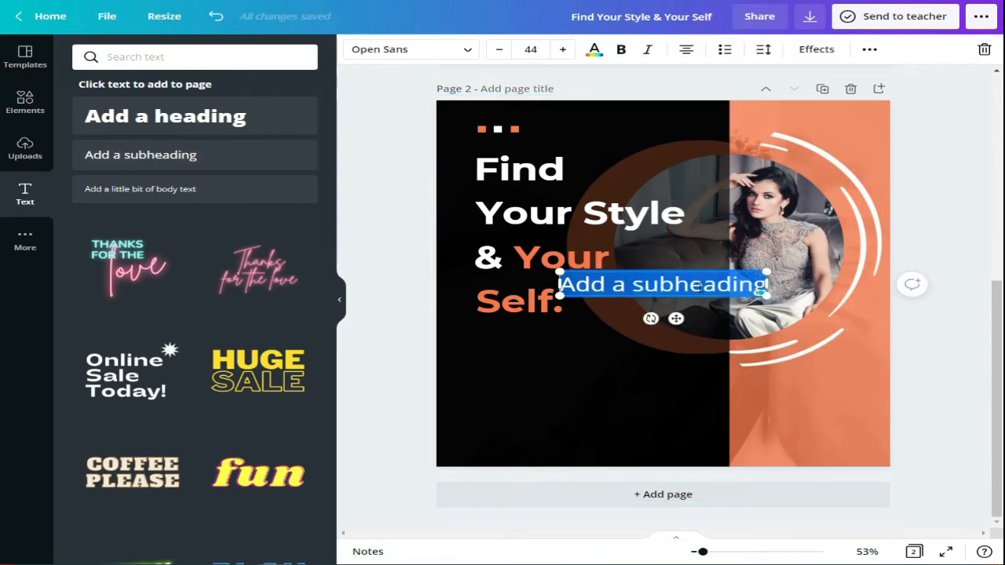
key(ctrl+v)
click(686, 49)
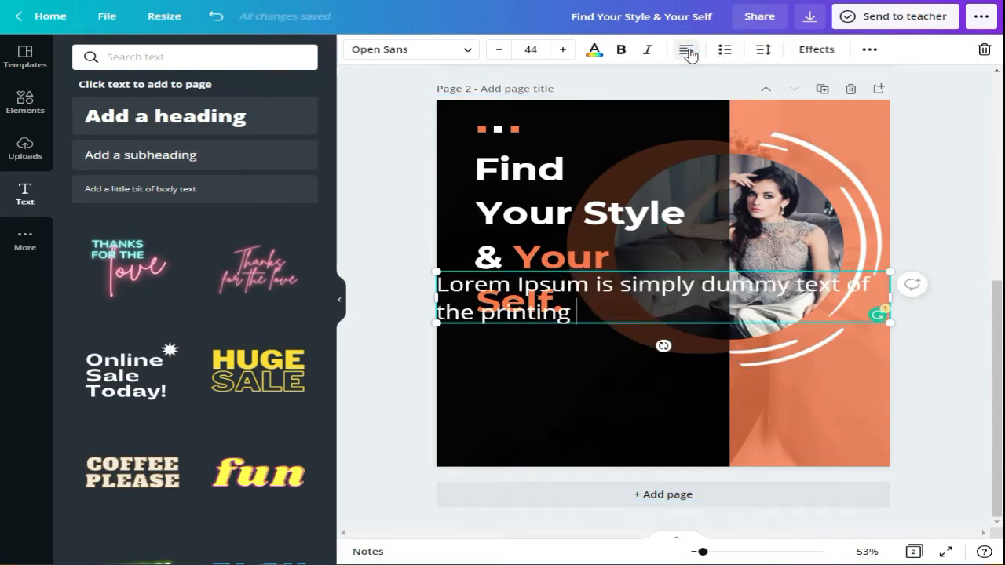
key(Return)
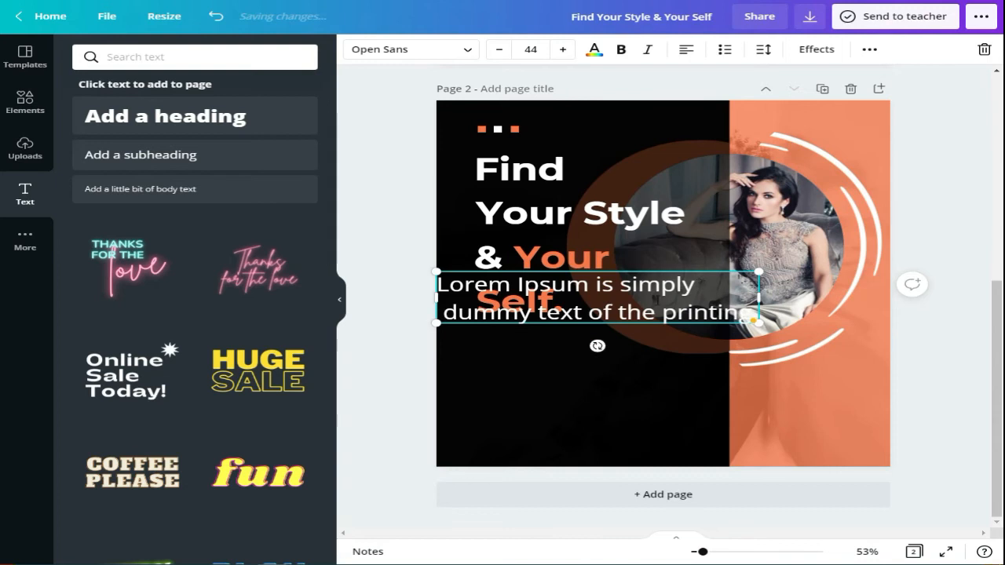
key(Return)
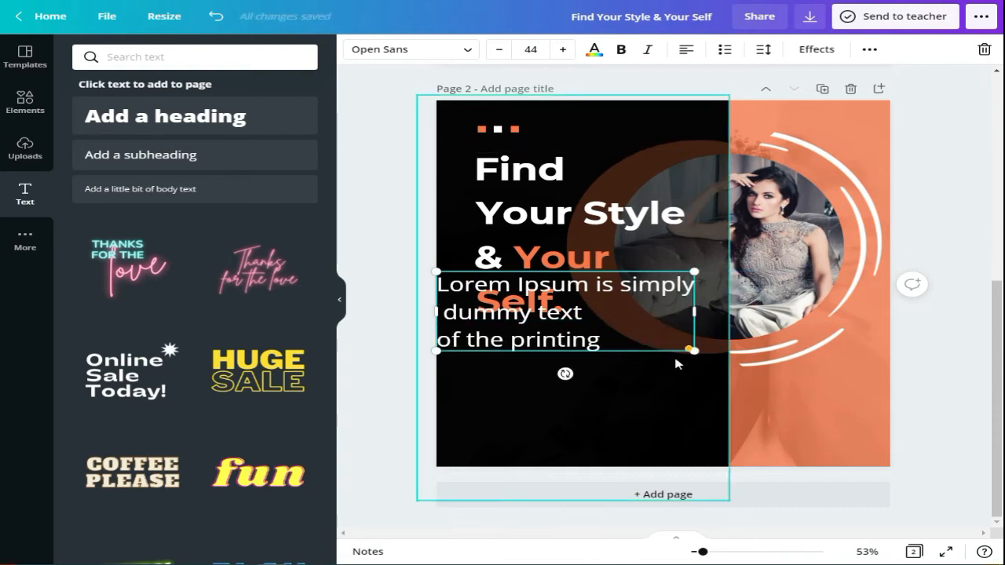
Step: Shrink the three-line placeholder text and place it below "Self.", flush with the heading's left edge
drag(694, 350, 609, 350)
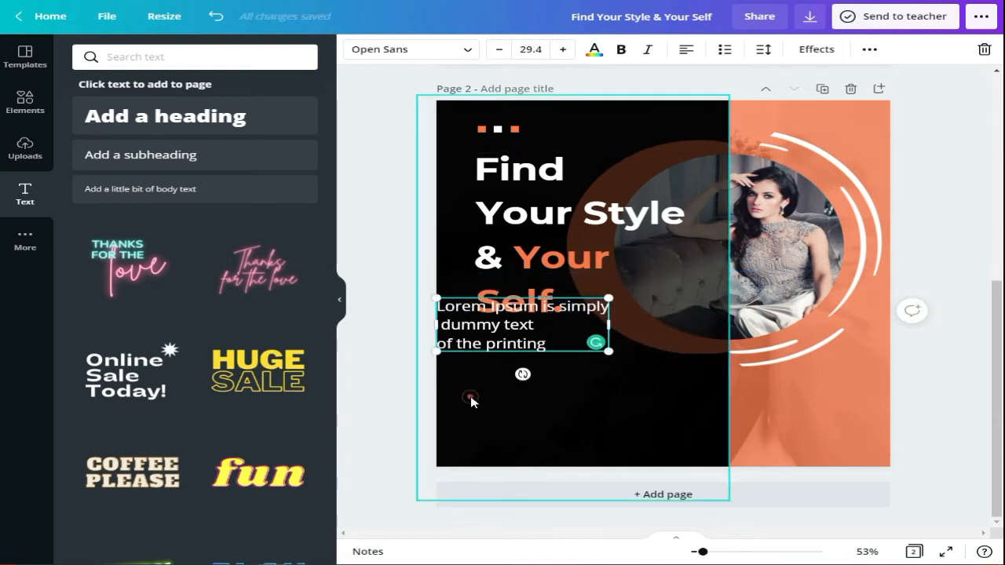
drag(479, 333, 520, 381)
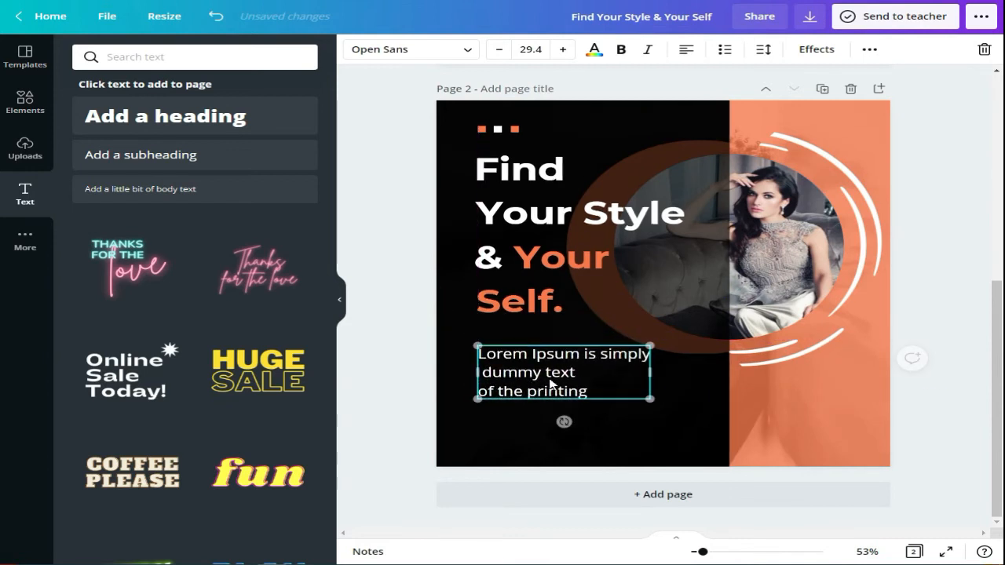
drag(648, 346, 574, 366)
click(401, 405)
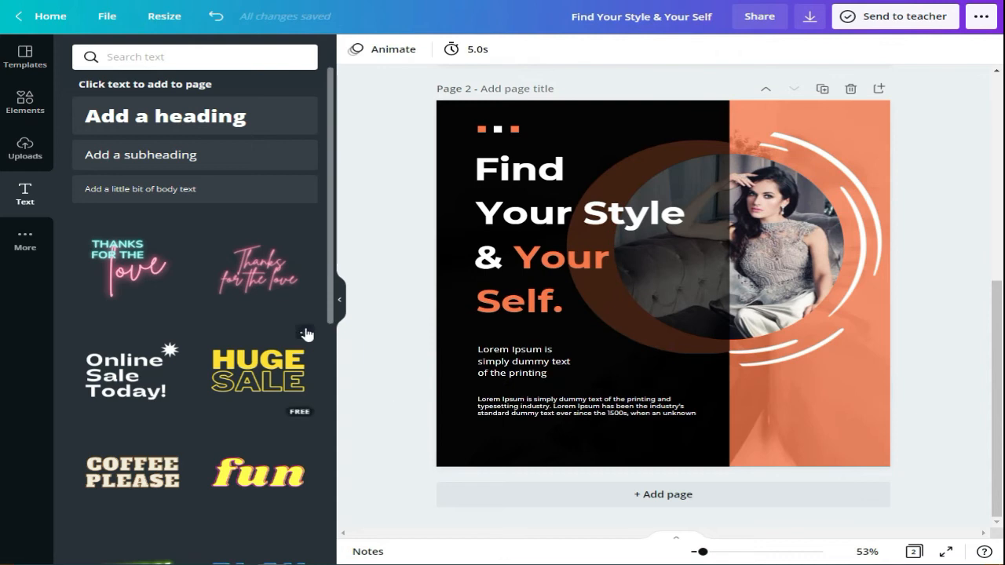
Step: Add a plain solid line from the Lines elements, shorten it and place it below the paragraph, ending at the orange panel's edge
click(25, 102)
click(203, 56)
key(BackSpace)
click(168, 238)
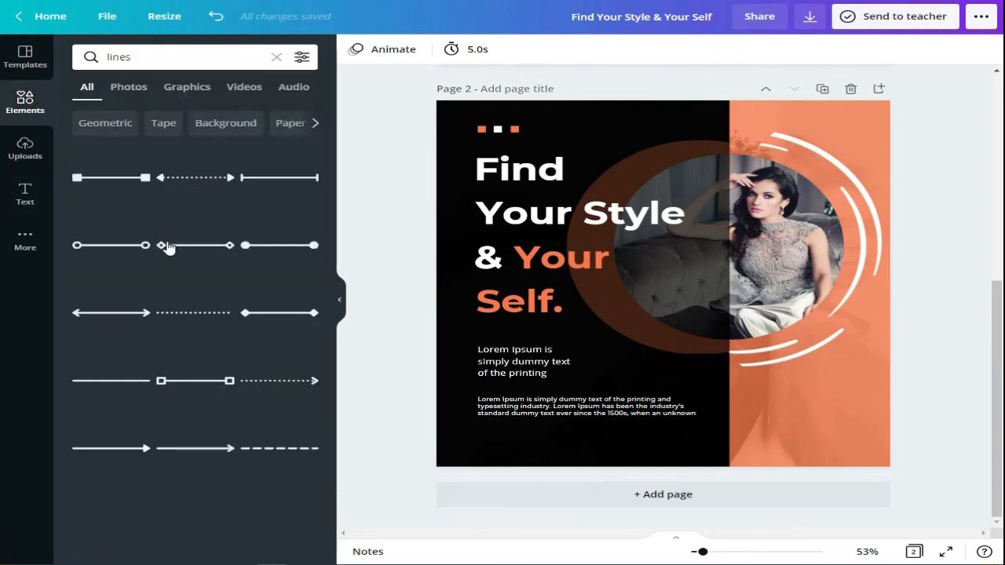
click(118, 382)
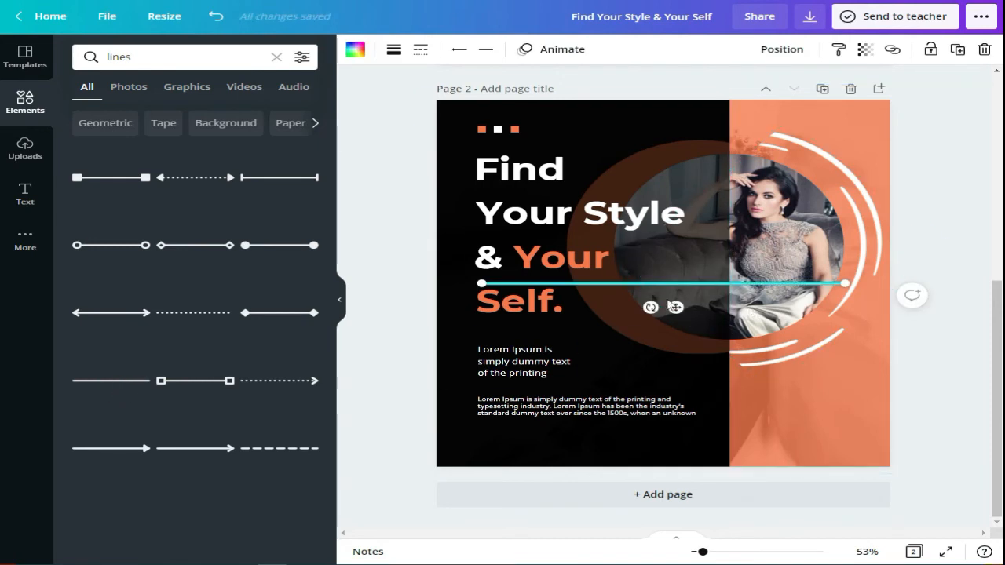
drag(675, 307, 657, 460)
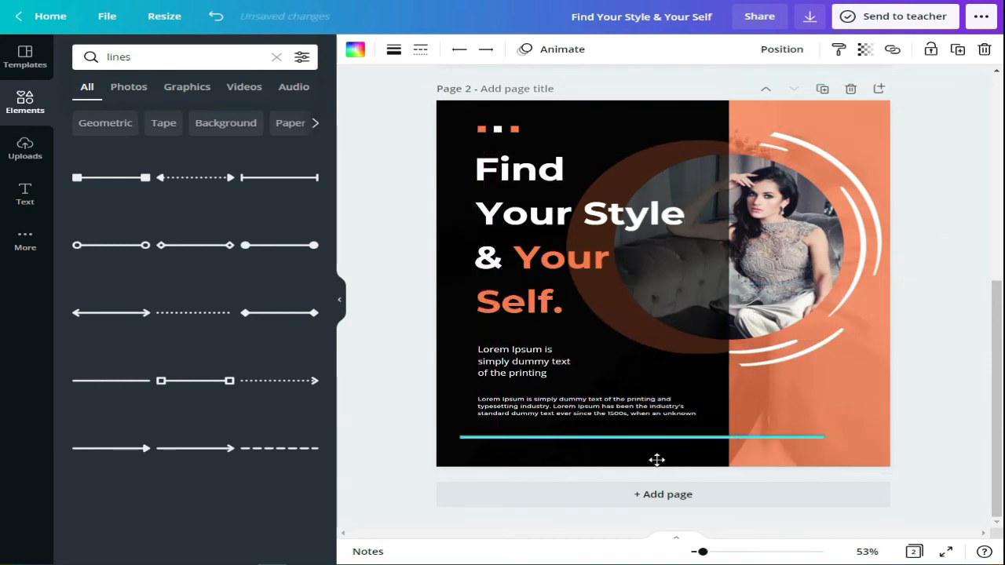
drag(823, 437, 686, 438)
drag(588, 462, 628, 469)
click(631, 475)
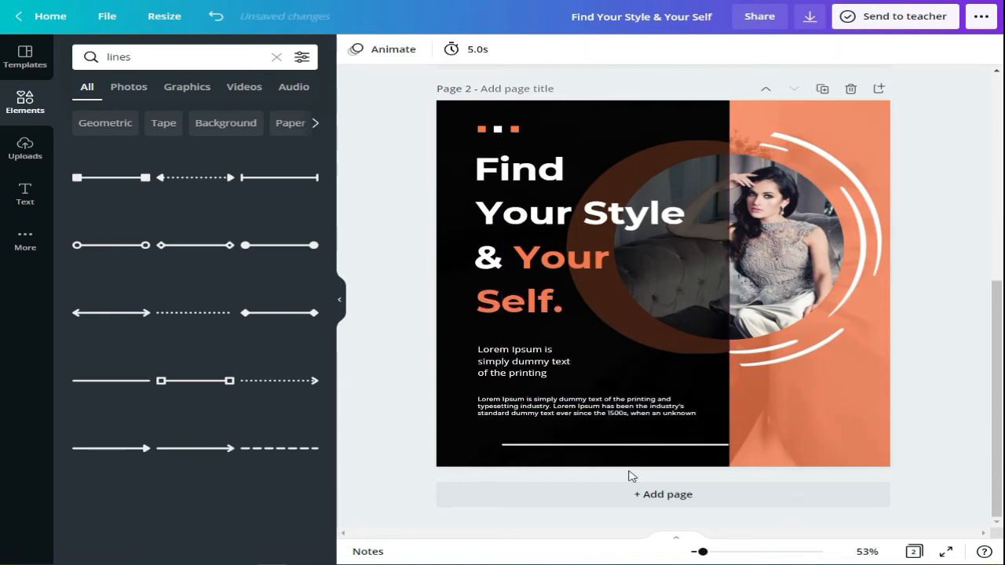
Step: Duplicate the white line, shorten the copy and align it on the orange panel as a continuation of the original
click(700, 445)
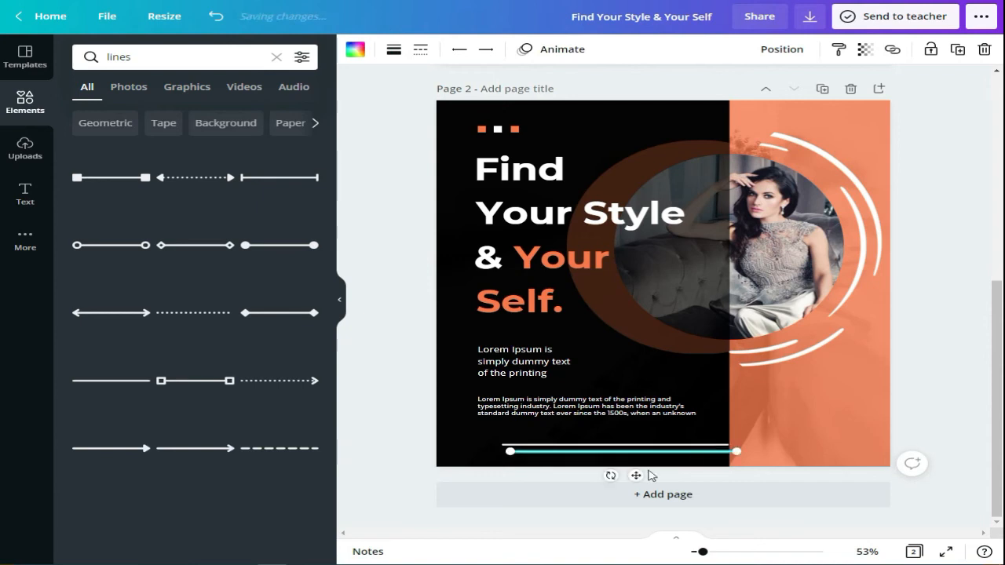
drag(627, 469, 681, 470)
drag(703, 552, 721, 553)
drag(997, 370, 997, 436)
click(518, 424)
drag(688, 444, 686, 442)
drag(482, 416, 820, 421)
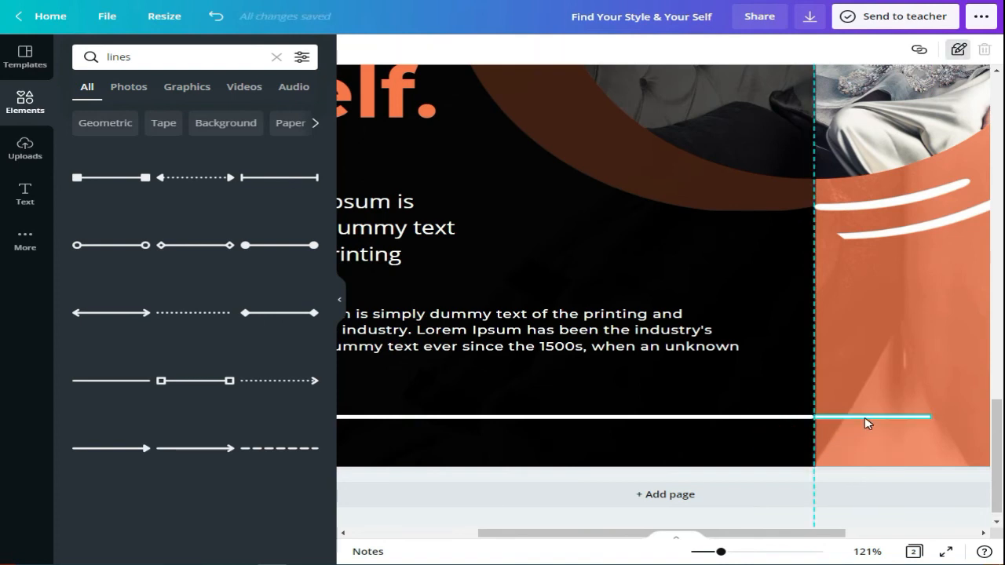
Step: Color the short line segment on the orange panel black
click(355, 52)
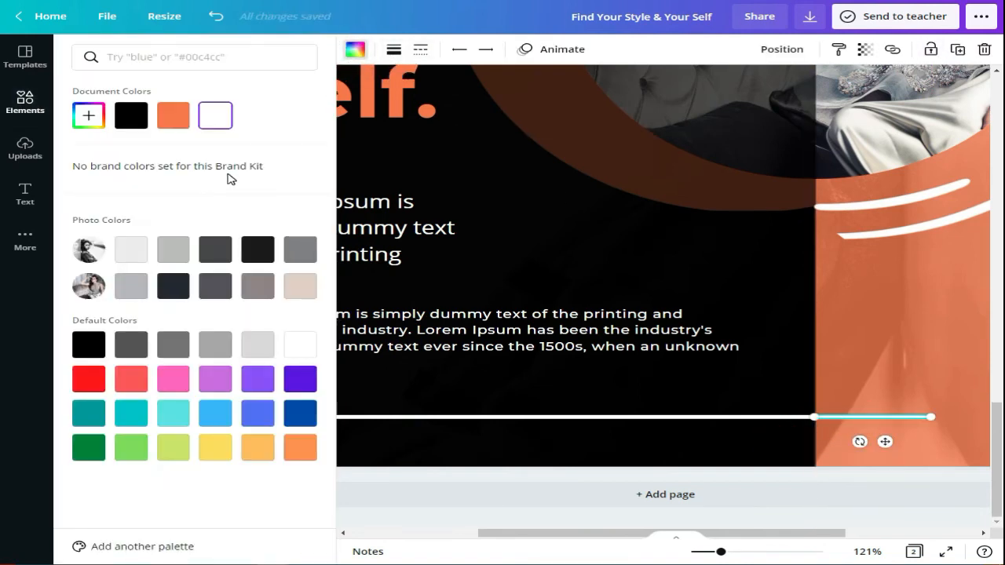
click(129, 116)
drag(721, 552, 699, 551)
click(847, 452)
click(716, 408)
click(971, 377)
click(713, 444)
click(950, 374)
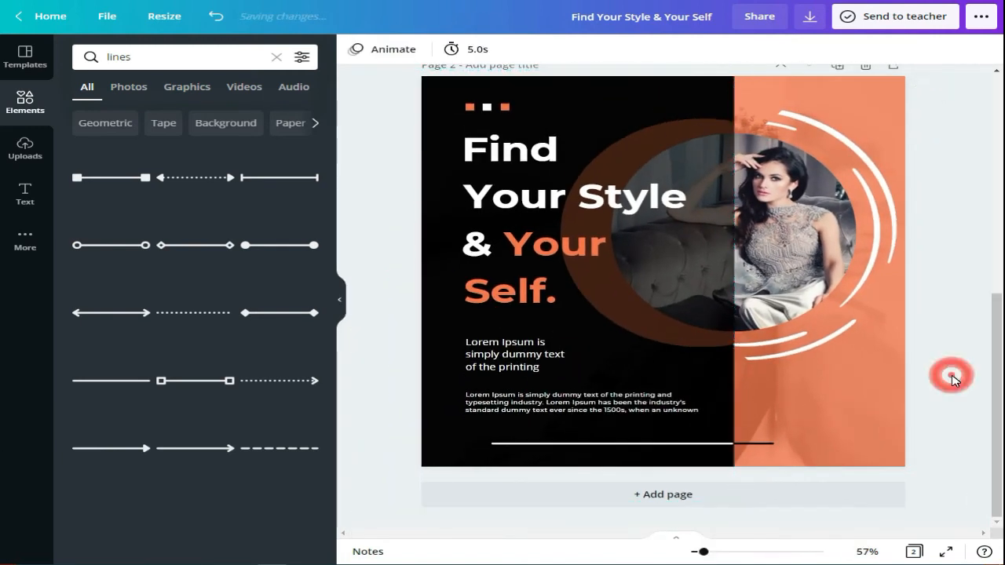
click(22, 196)
double_click(209, 157)
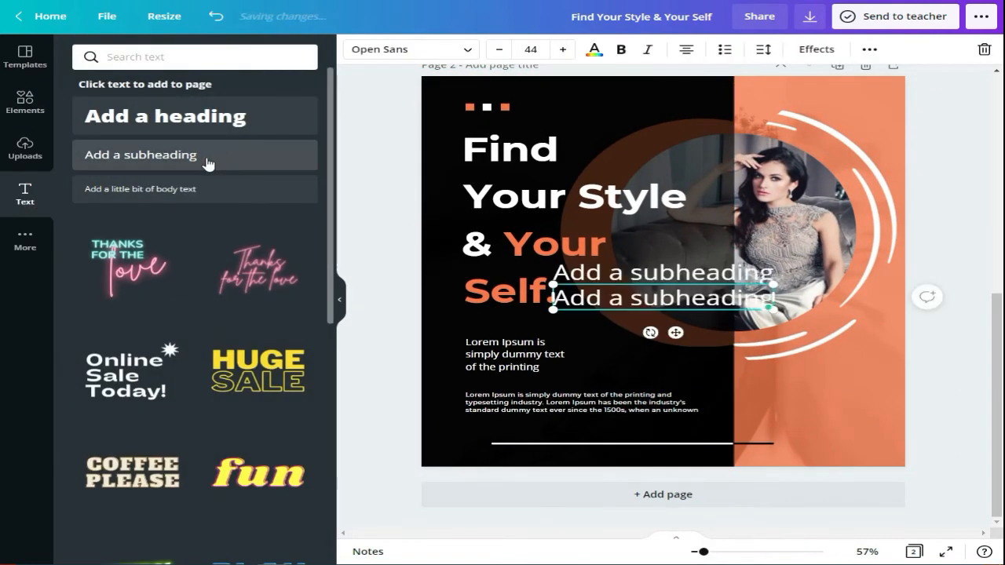
drag(661, 301, 620, 276)
click(619, 274)
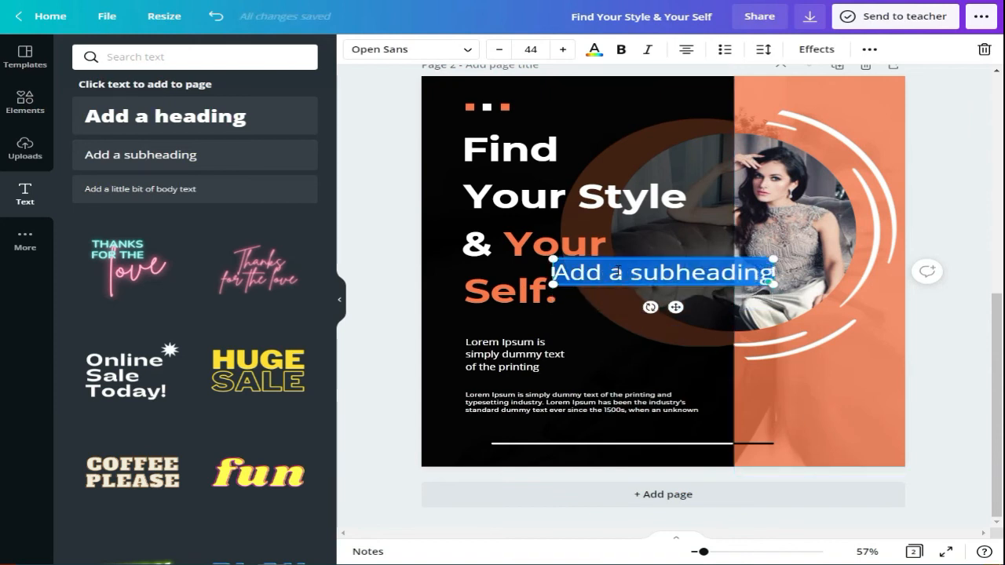
text(www.)
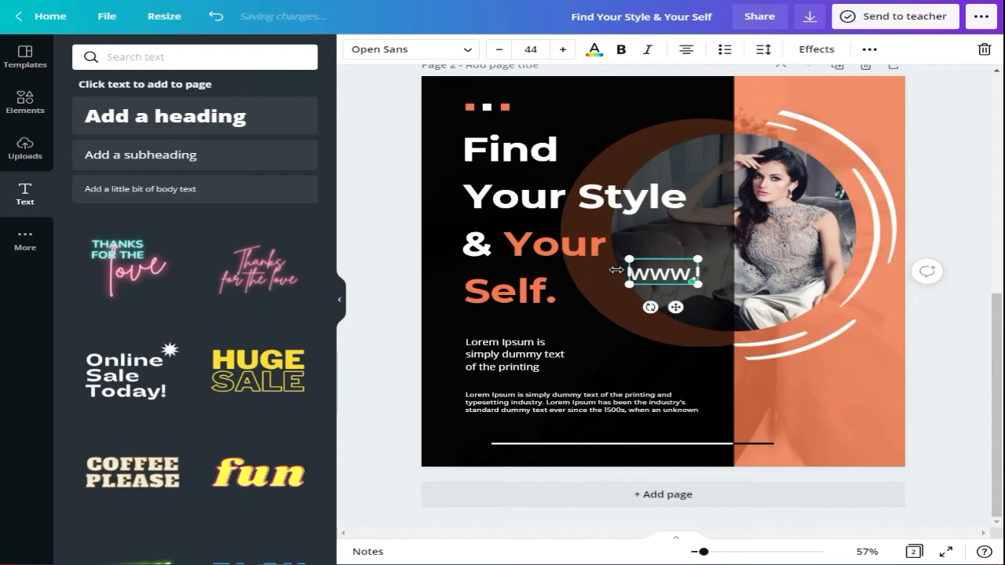
text(website.com)
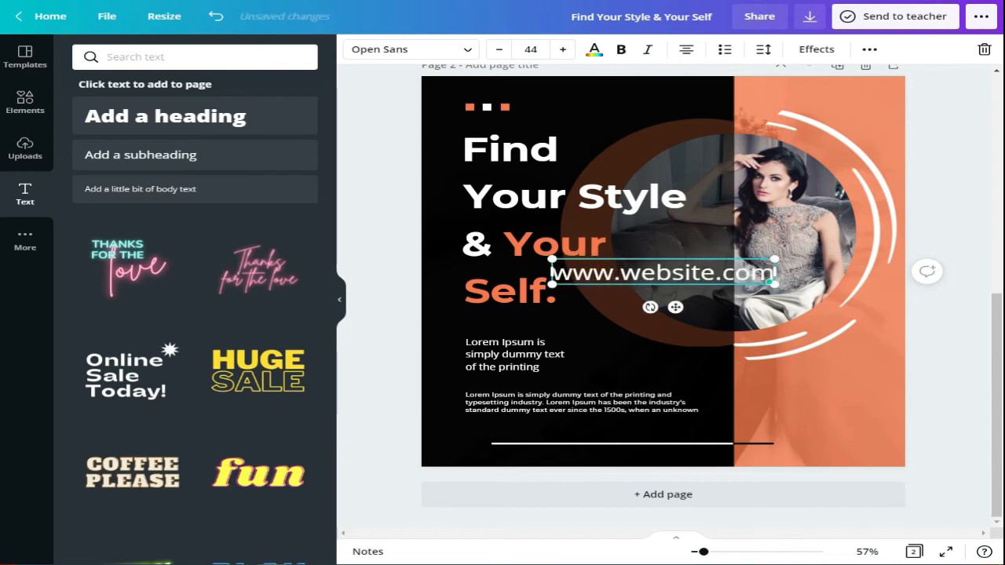
Step: Shrink the website text to size 20.2 and place it on the orange panel at the end of the black line
drag(676, 307, 779, 451)
drag(655, 404, 741, 412)
drag(822, 450, 834, 465)
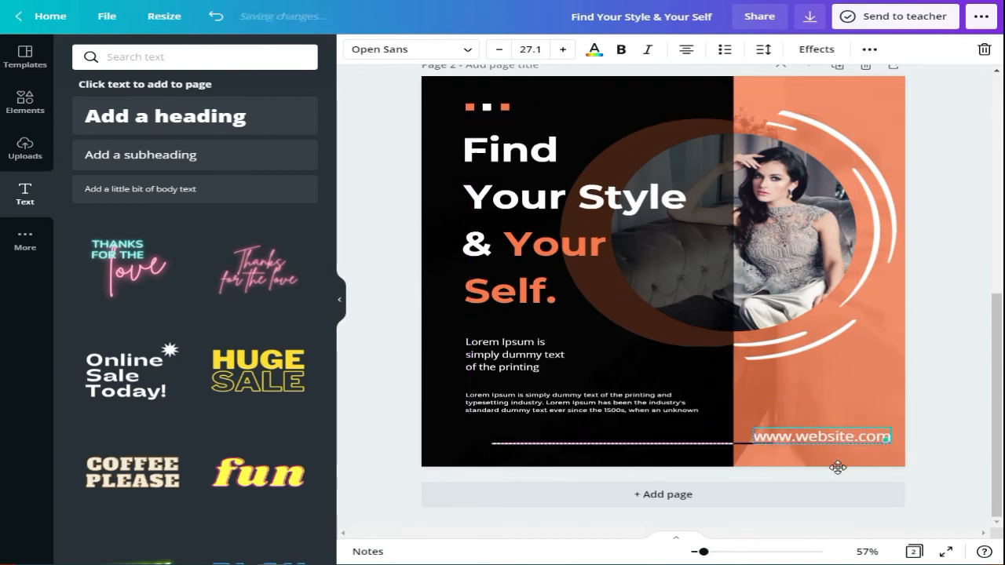
drag(751, 428, 788, 432)
drag(854, 467, 845, 471)
scroll(717, 363, up, 3)
scroll(718, 364, down, 3)
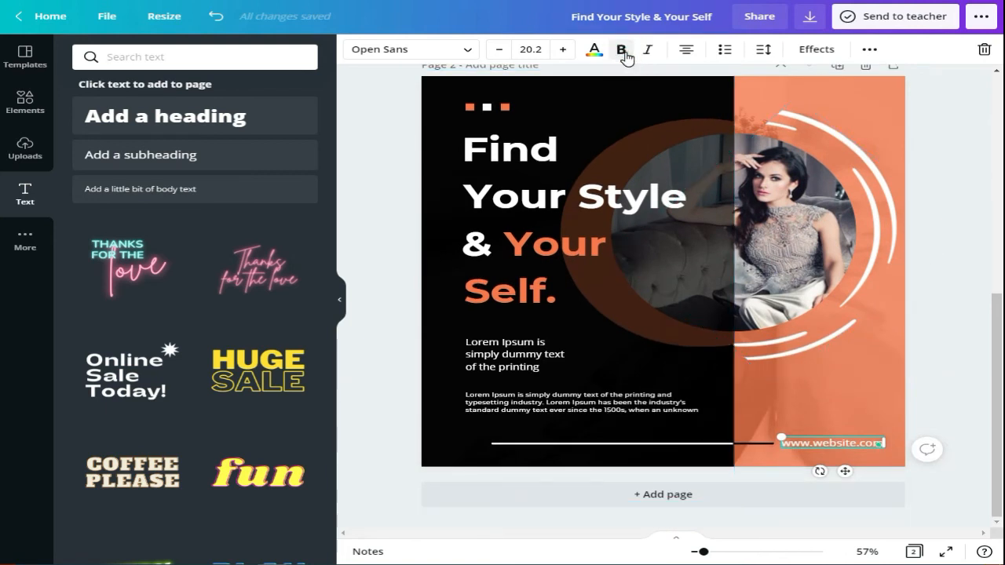
Step: Make the website text bold Montserrat Classic and apply the Lift effect to it
click(408, 49)
click(181, 142)
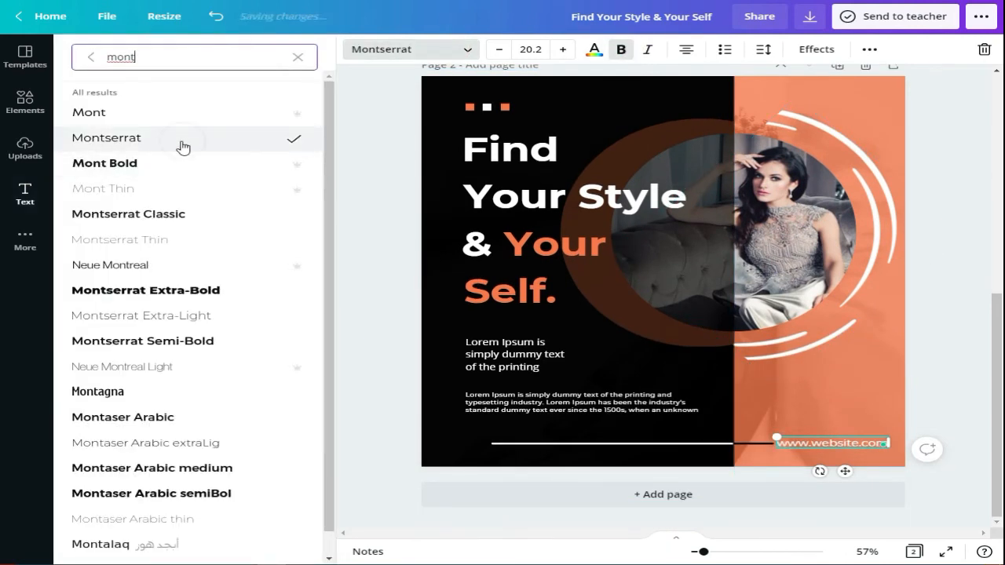
click(205, 225)
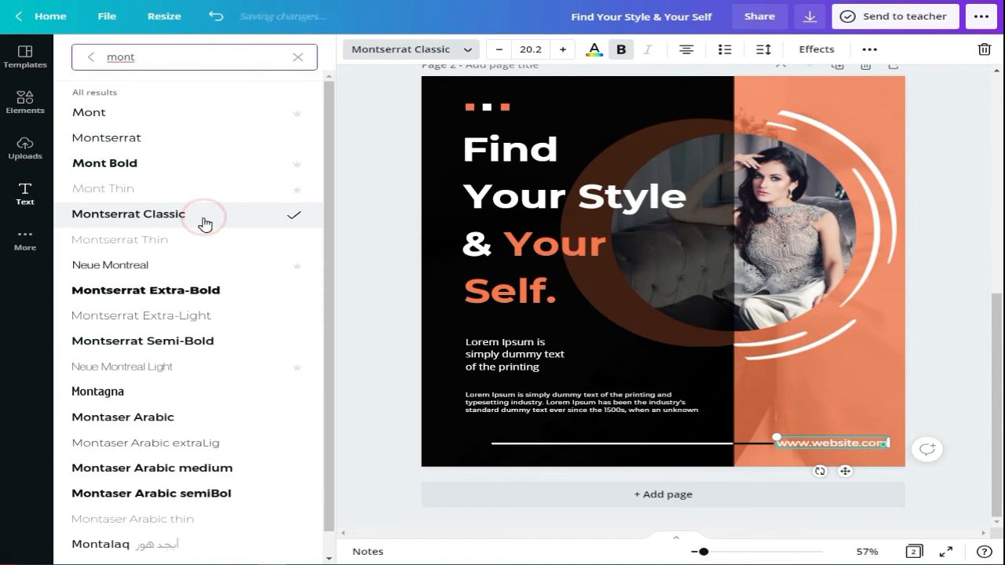
click(813, 50)
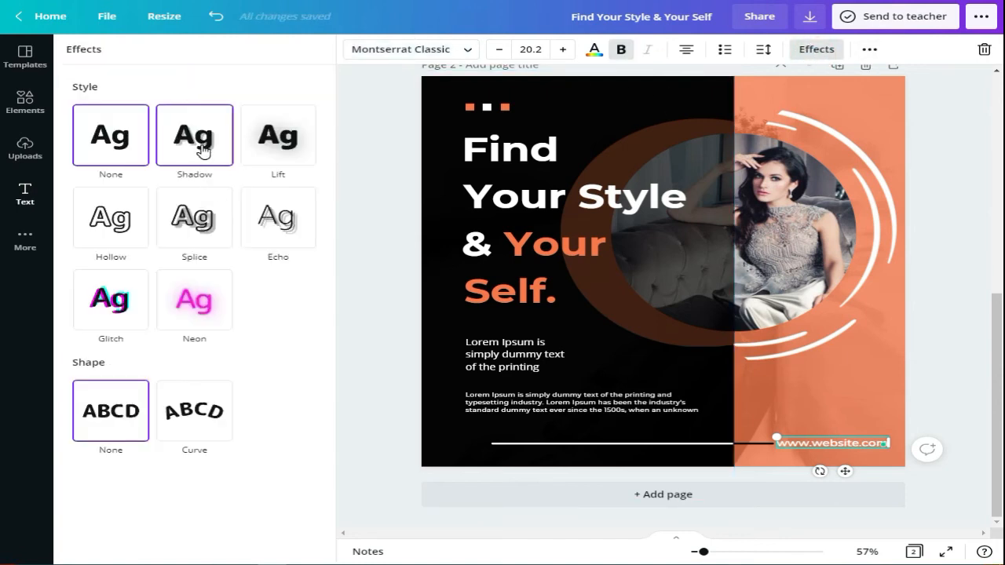
click(281, 159)
click(949, 388)
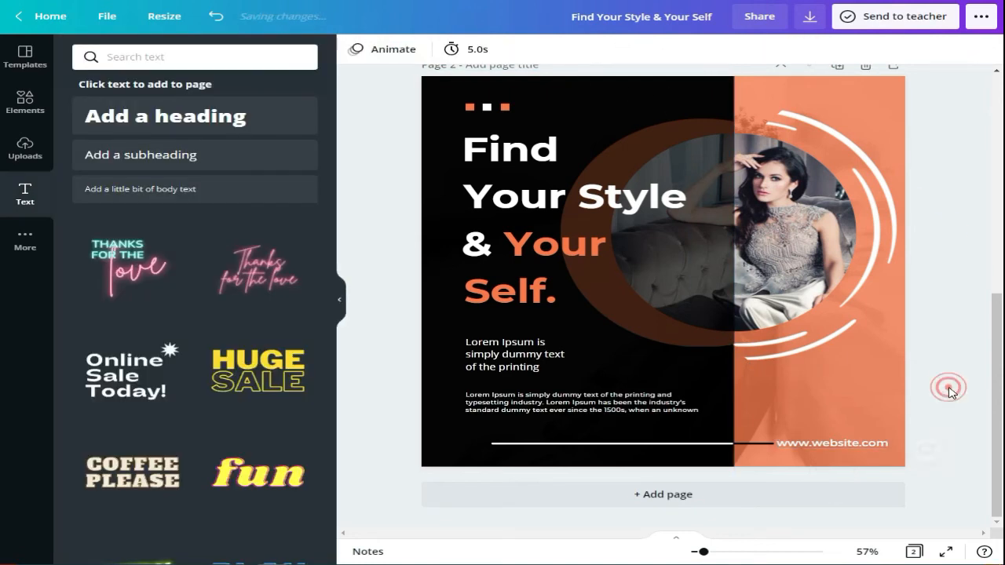
Step: Recolor the white curved strokes around the circular photo black
scroll(941, 394, up, 1)
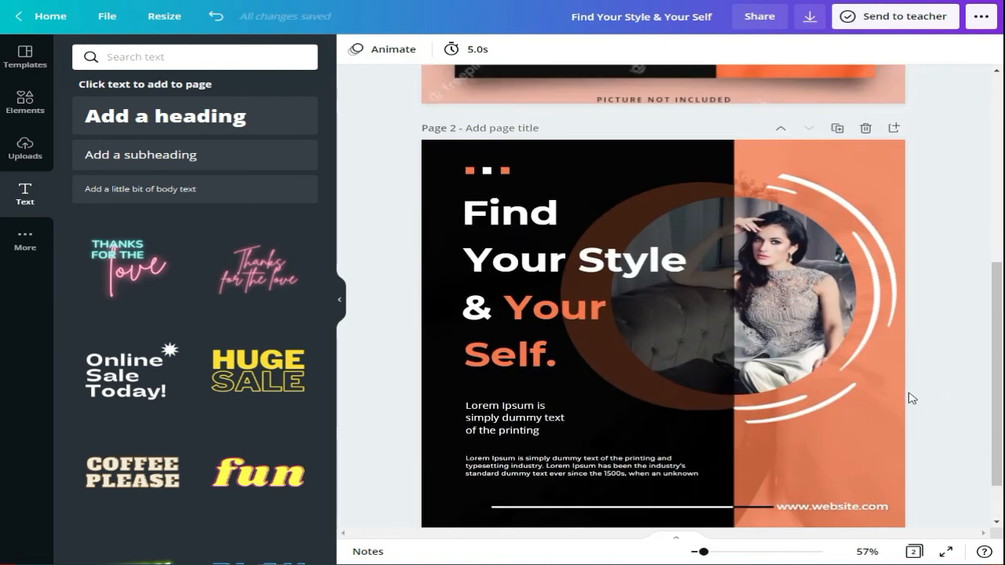
click(886, 318)
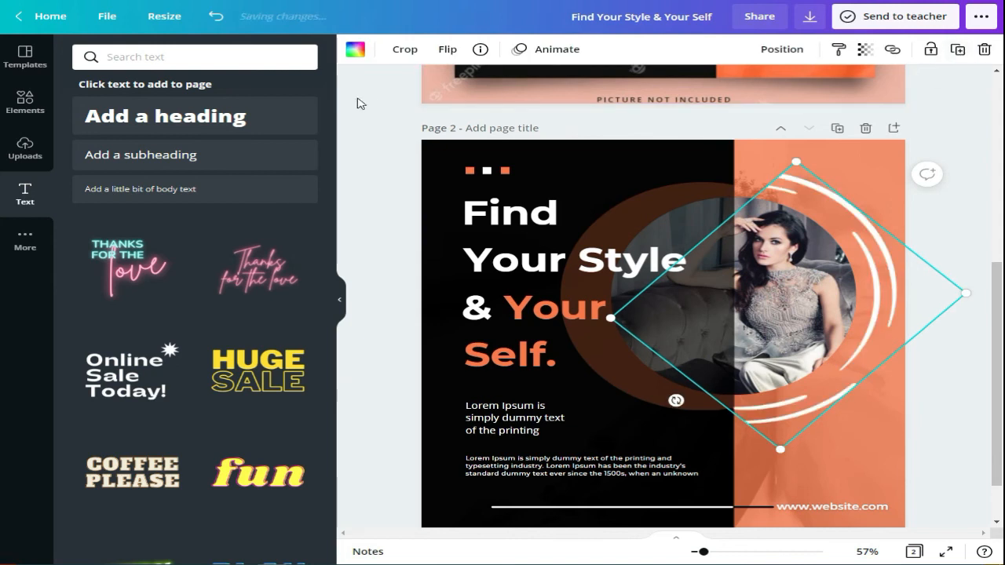
click(355, 49)
click(131, 116)
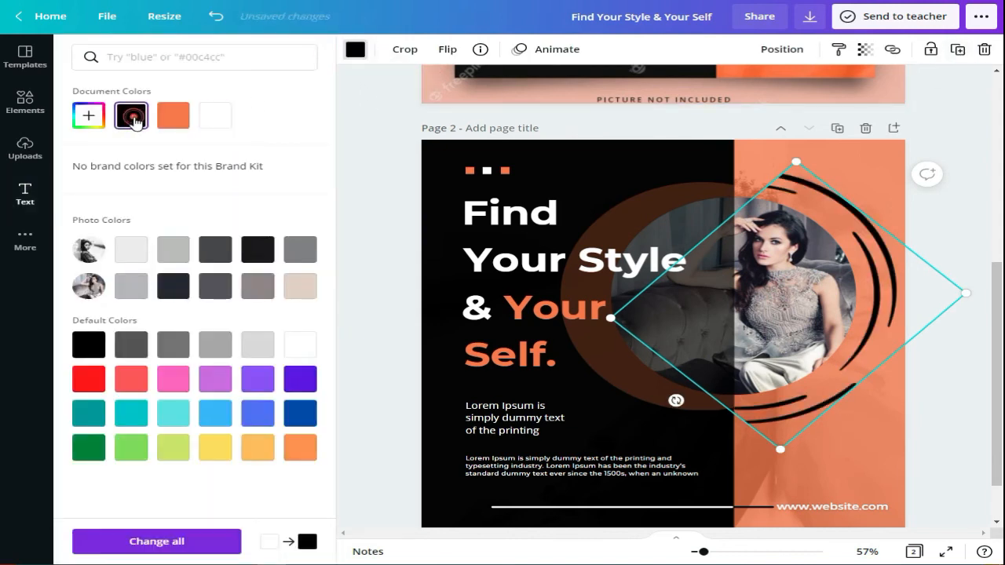
click(975, 194)
scroll(978, 199, down, 1)
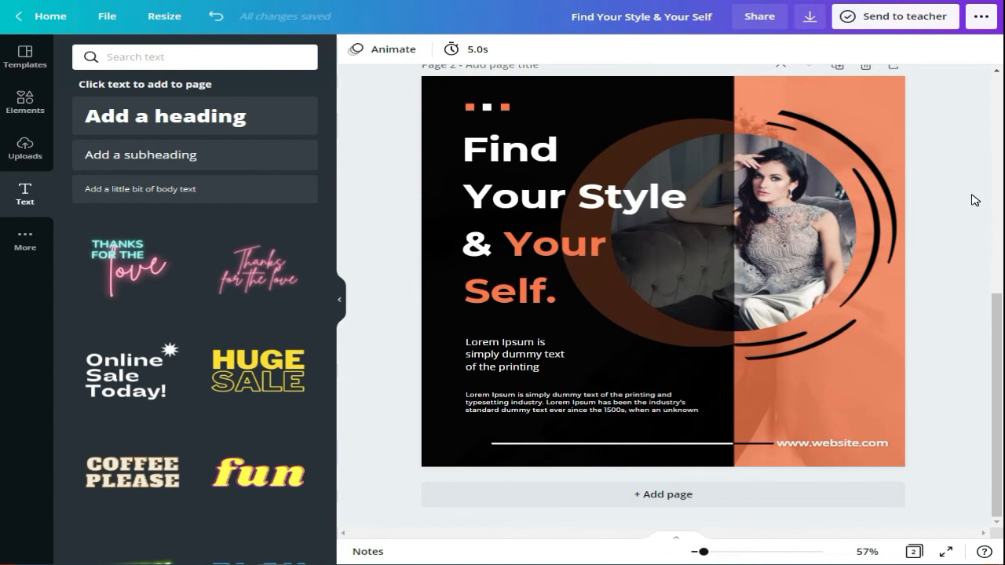
Step: Delete the curved strokes graphic around the circular photo
click(855, 180)
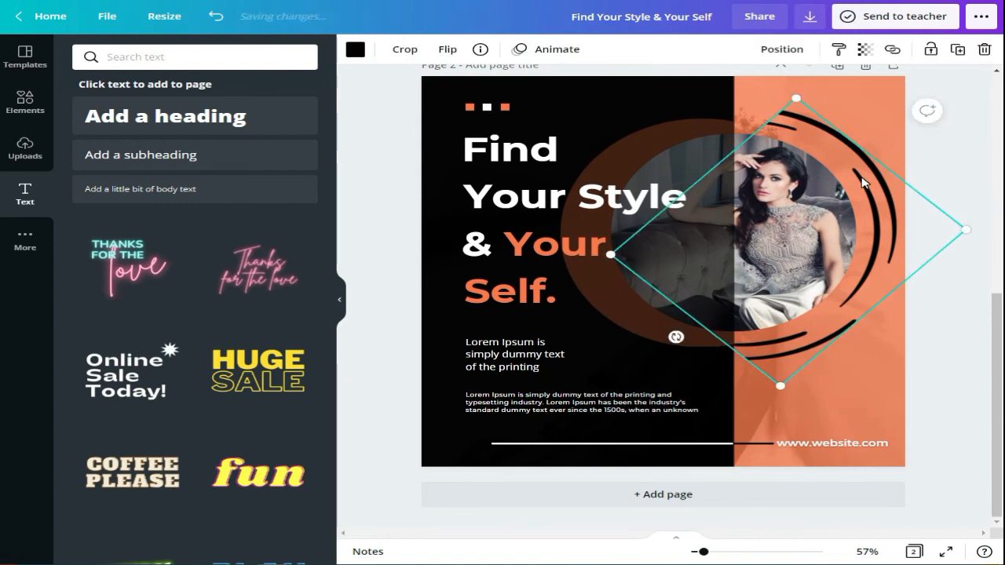
key(Delete)
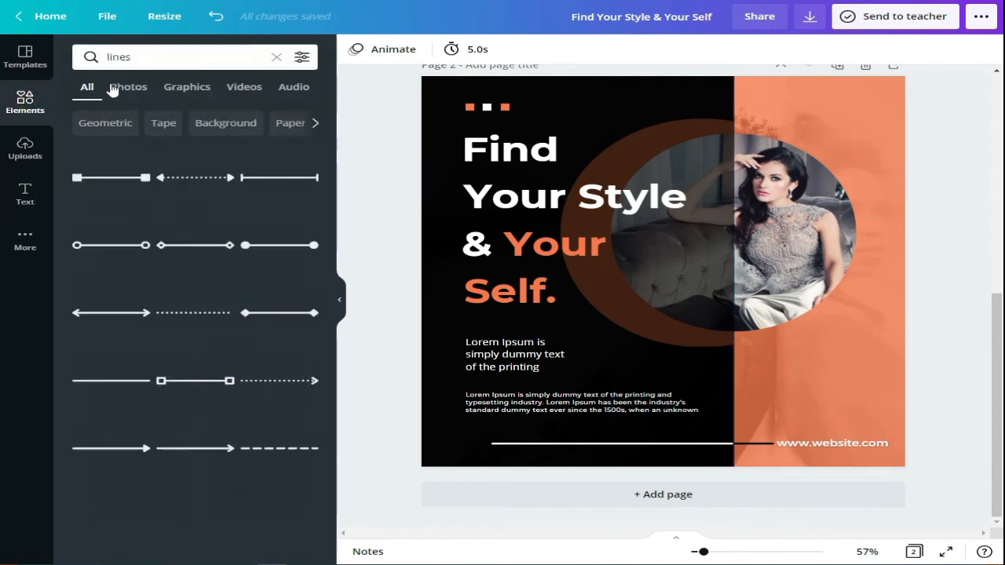
Step: Search the elements library for circle and browse only the graphics results for outline rings
click(215, 57)
click(276, 57)
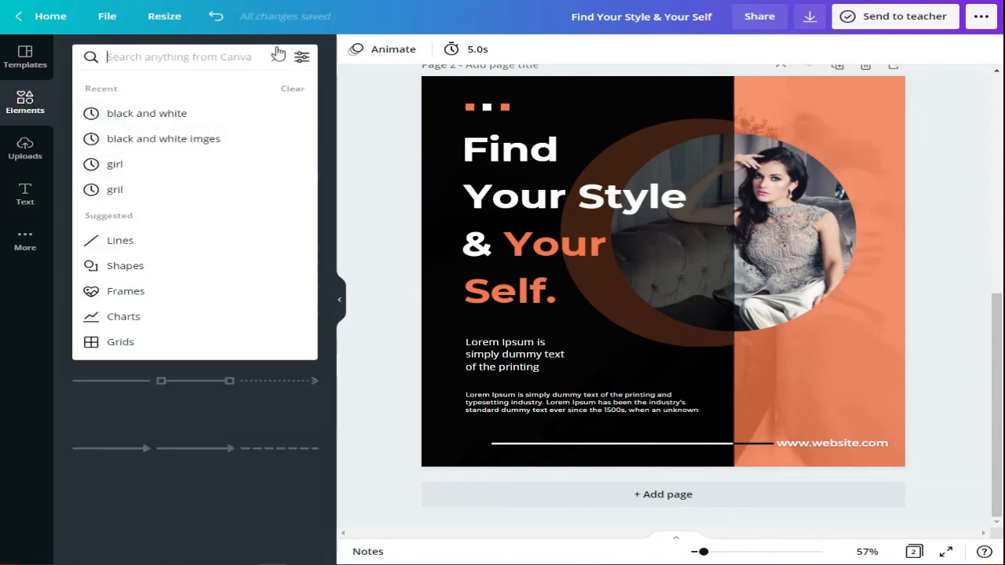
text(ci)
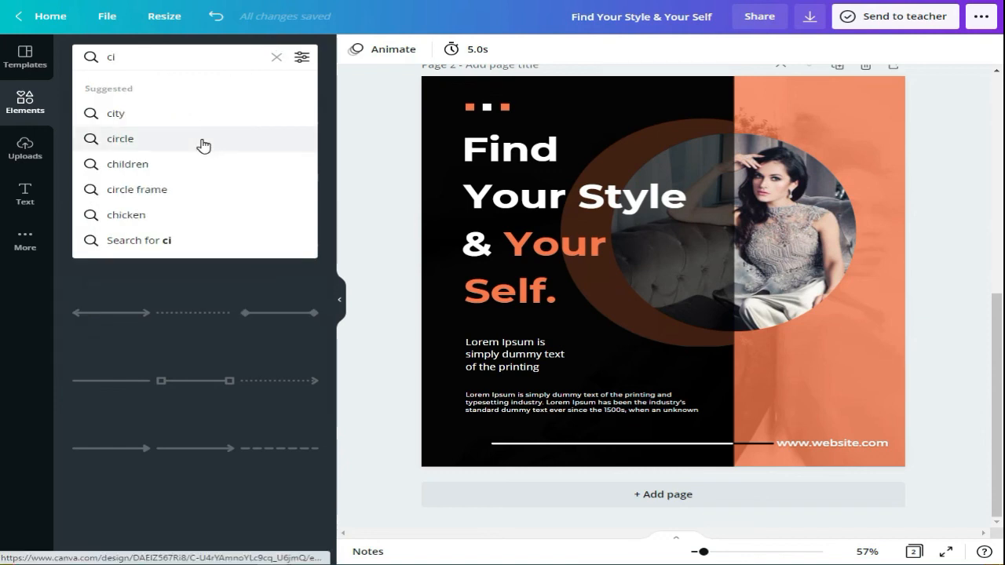
click(201, 142)
scroll(196, 272, down, 2)
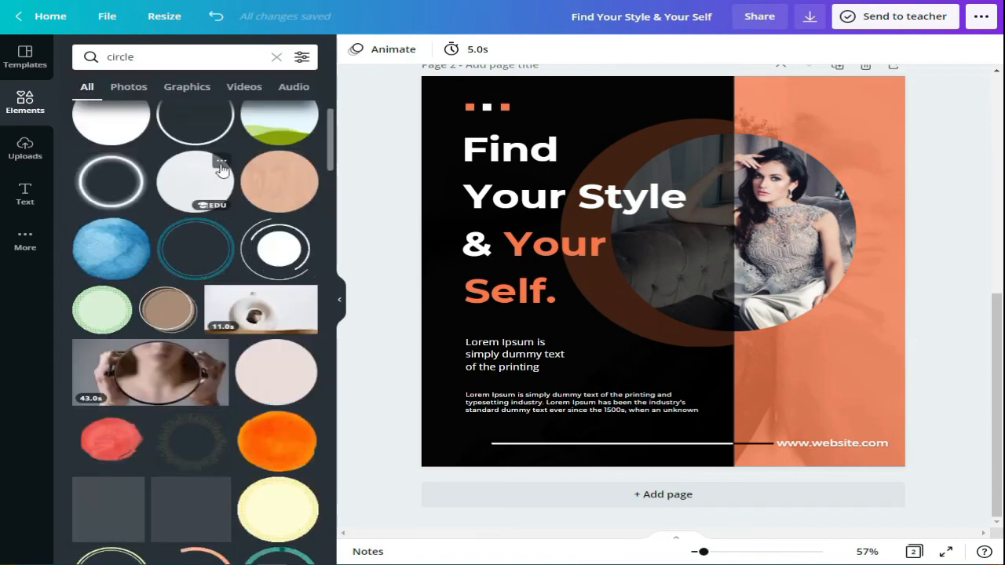
scroll(157, 149, up, 2)
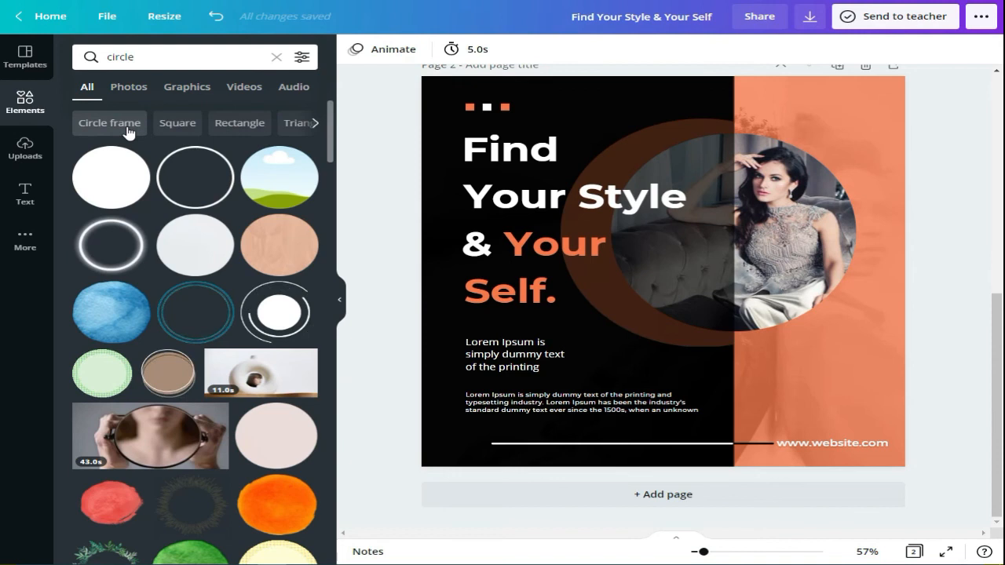
click(182, 90)
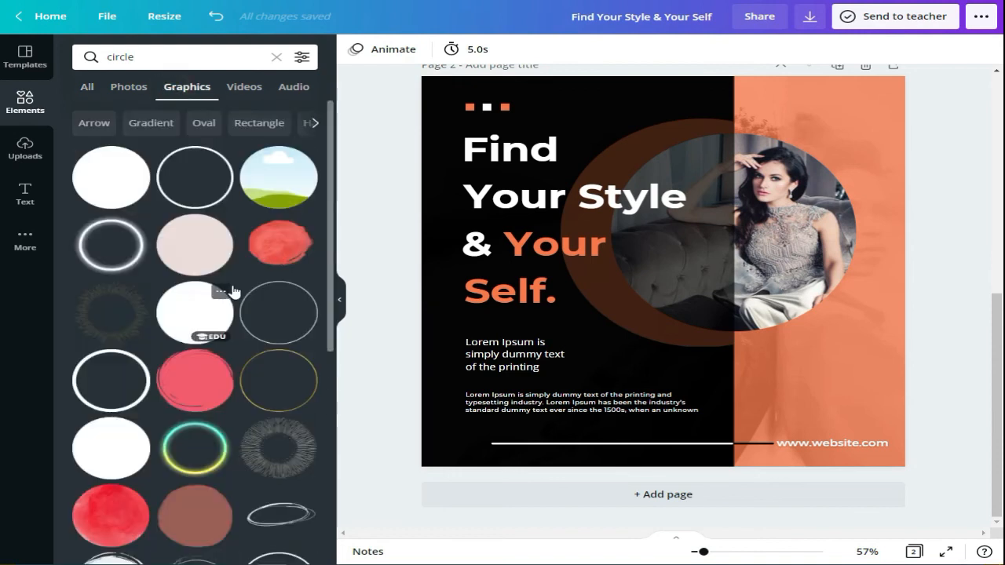
scroll(233, 292, down, 4)
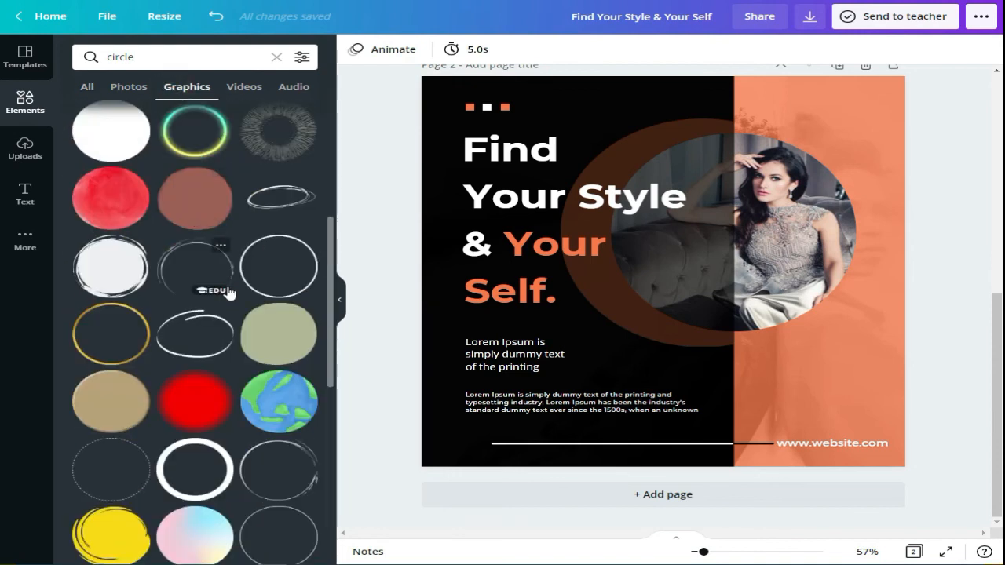
scroll(229, 292, down, 2)
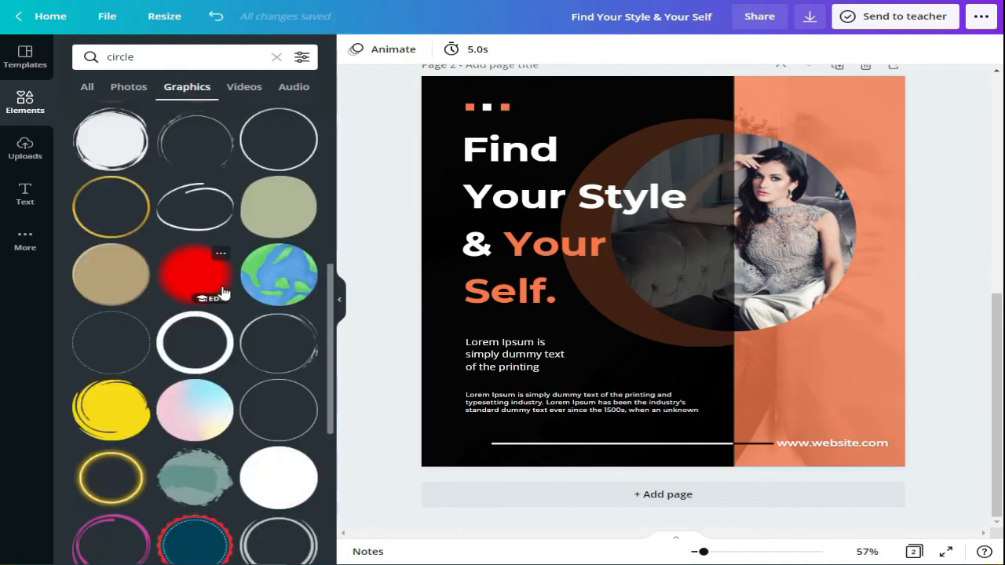
Step: Try a thin white circle outline graphic on the design, enlarge it slightly and remove it
click(297, 414)
drag(761, 350, 791, 375)
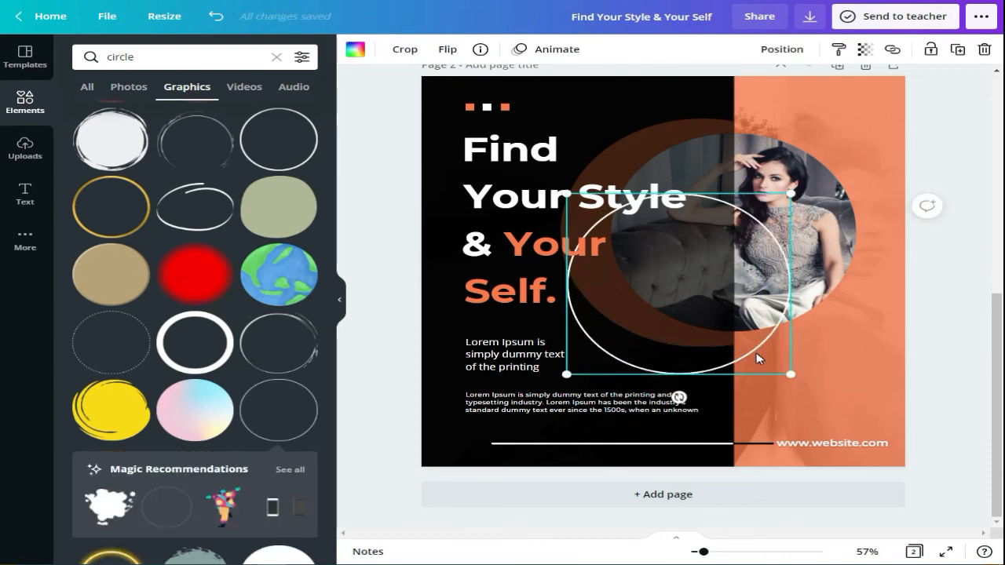
key(Delete)
Step: Add a black circle outline graphic and enlarge it into a ring centred around the circular model photo
click(293, 152)
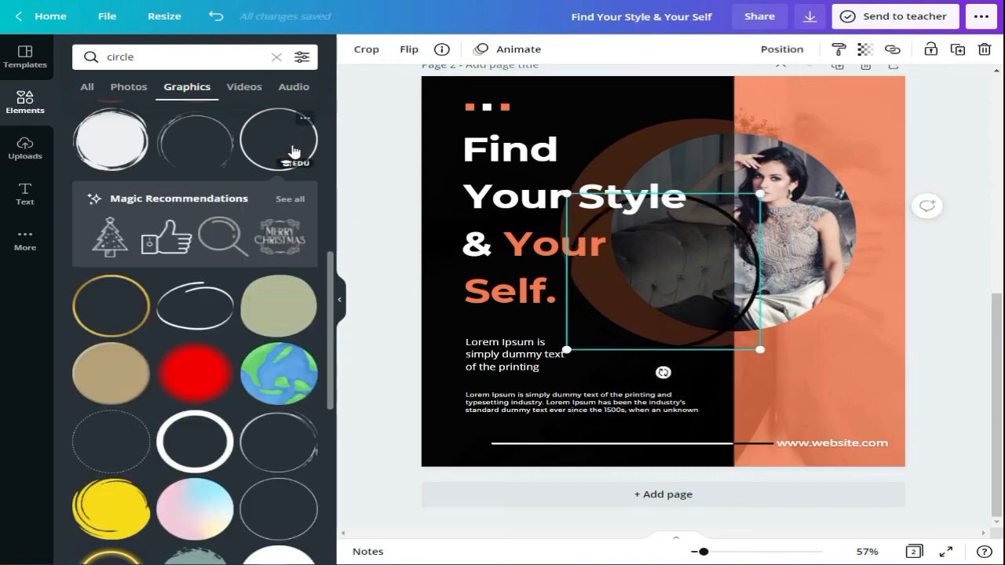
drag(759, 350, 787, 371)
drag(733, 330, 828, 276)
drag(884, 309, 913, 336)
drag(846, 312, 810, 306)
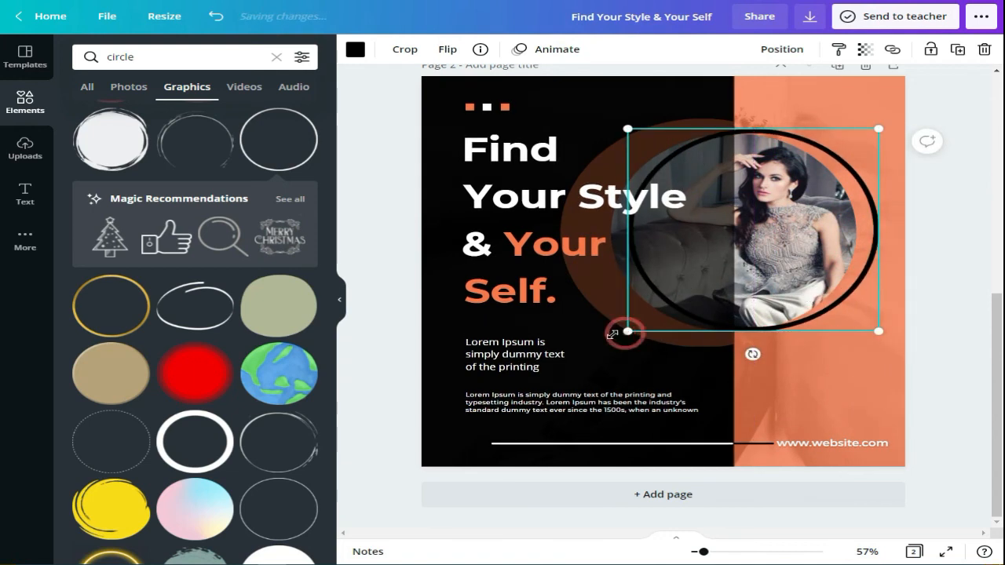
drag(626, 333, 575, 340)
drag(816, 348, 839, 335)
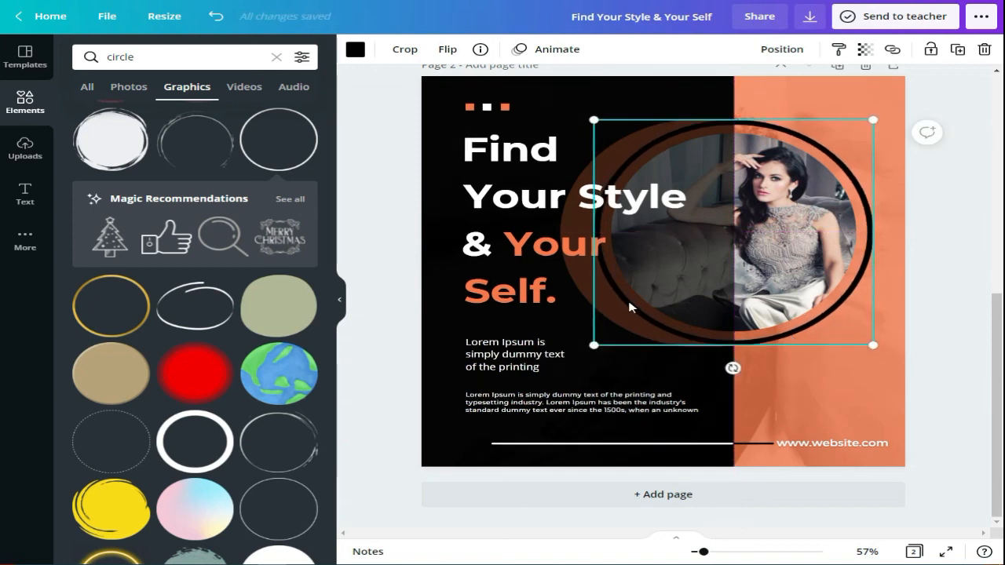
Step: Crop the black ring to its right half so that it starts at the orange panel's edge
click(405, 48)
drag(588, 341, 737, 356)
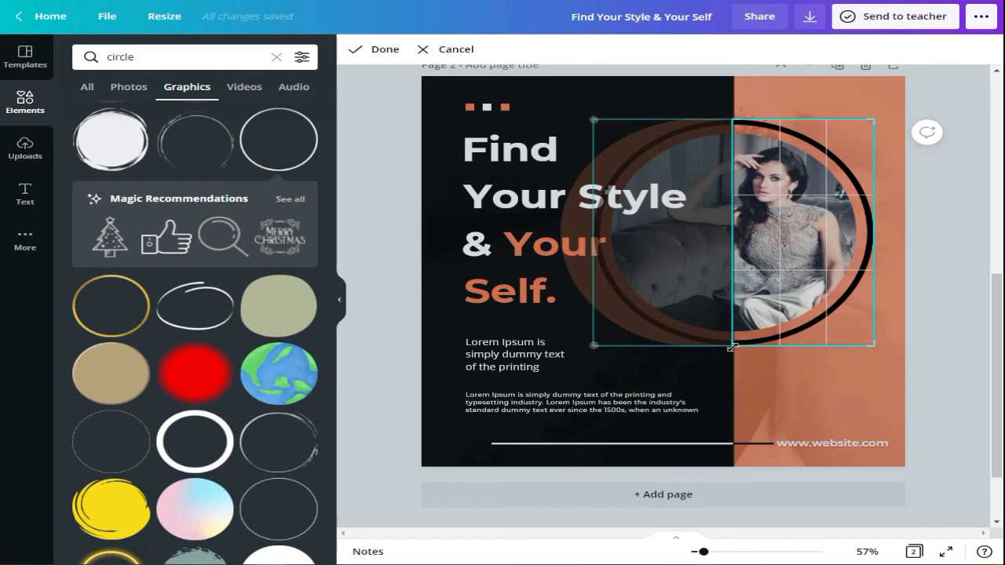
click(377, 51)
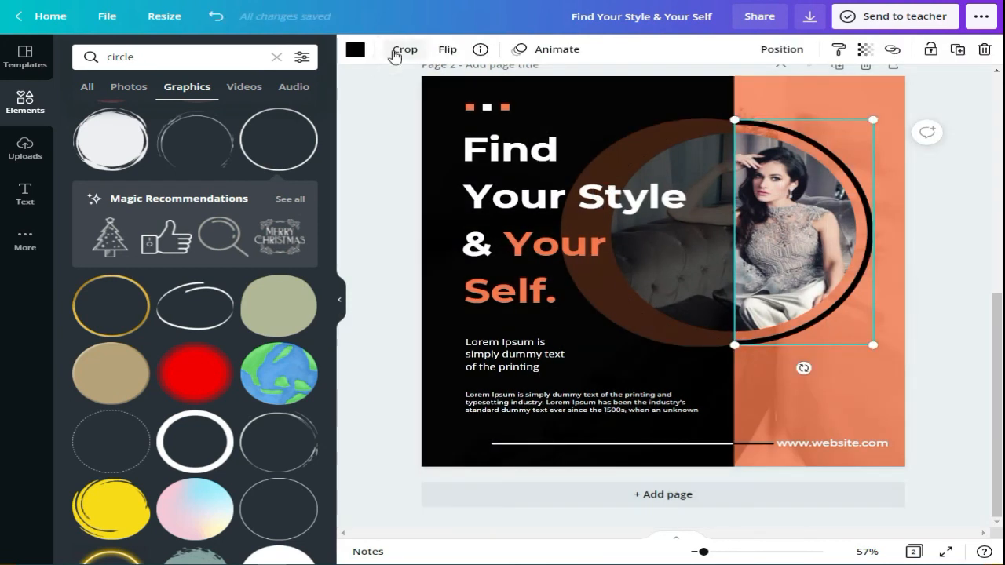
click(356, 51)
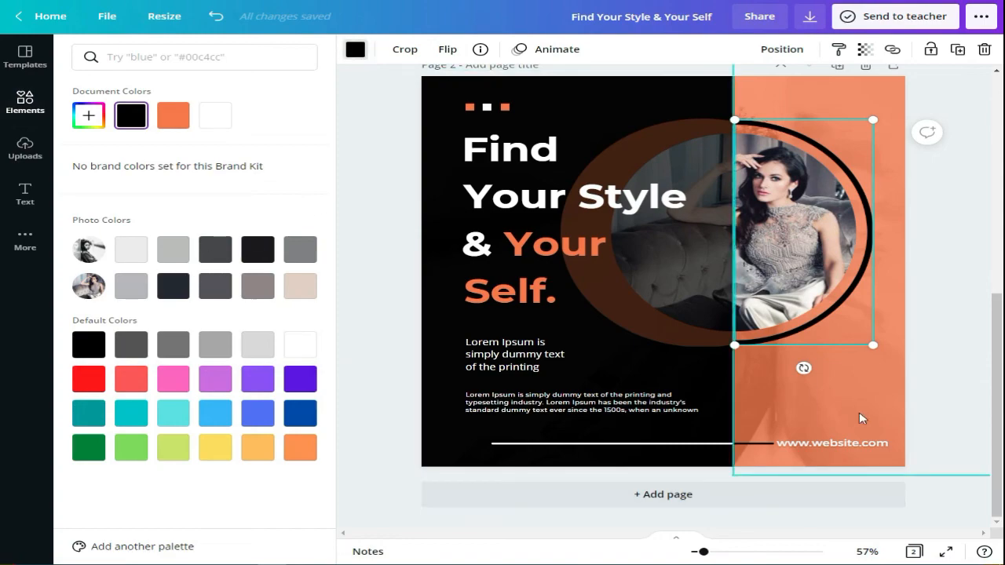
click(939, 380)
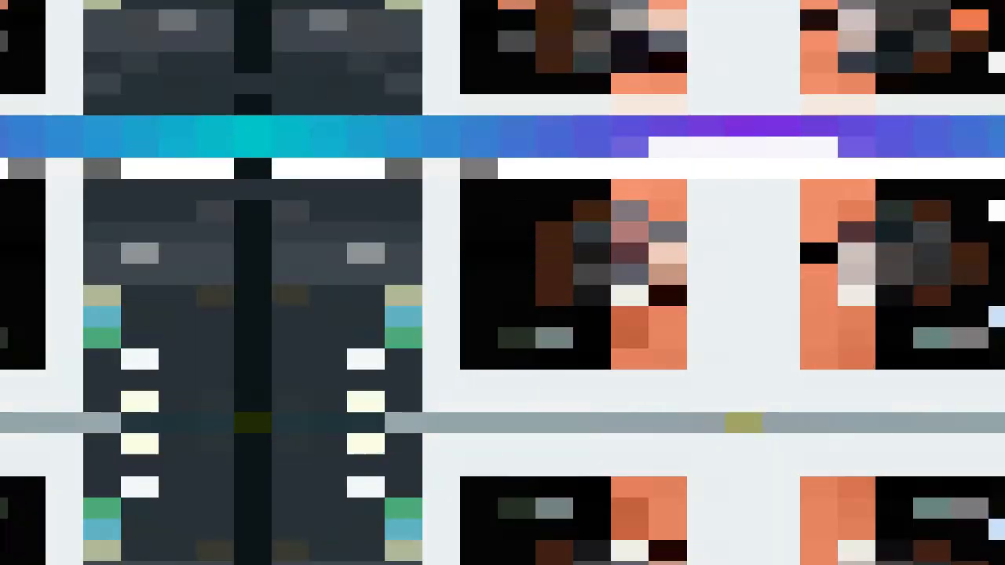